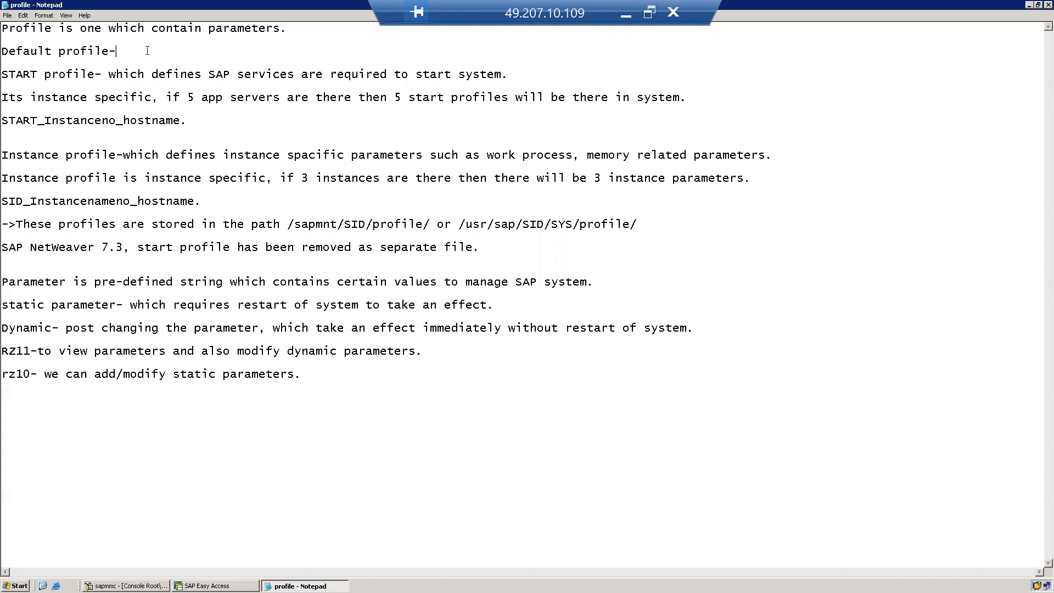
# Step: Continue the "Default profile-" line with the text "which contains comman paramaters such"
pyautogui.write('which d')
pyautogui.write('efines')
pyautogui.press('BackSpace')
pyautogui.press('BackSpace')
pyautogui.press('BackSpace')
pyautogui.press('BackSpace')
pyautogui.press('BackSpace')
pyautogui.press('BackSpace')
pyautogui.press('BackSpace')
pyautogui.write('contains par')
pyautogui.write('a')
pyautogui.press('BackSpace')
pyautogui.press('BackSpace')
pyautogui.press('BackSpace')
pyautogui.press('BackSpace')
pyautogui.write('comman ')
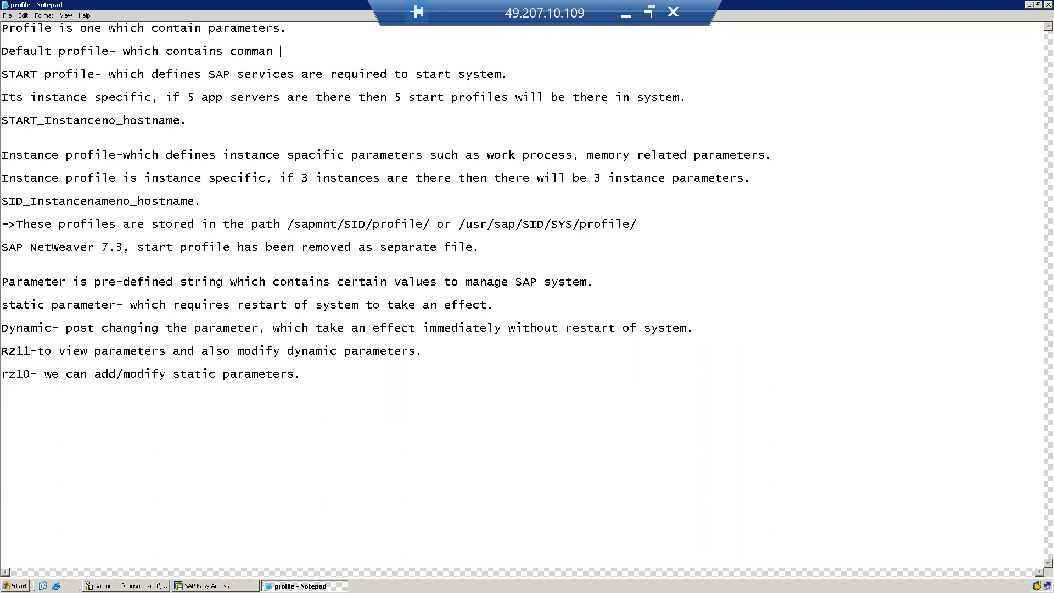
pyautogui.write('paramaters such ')
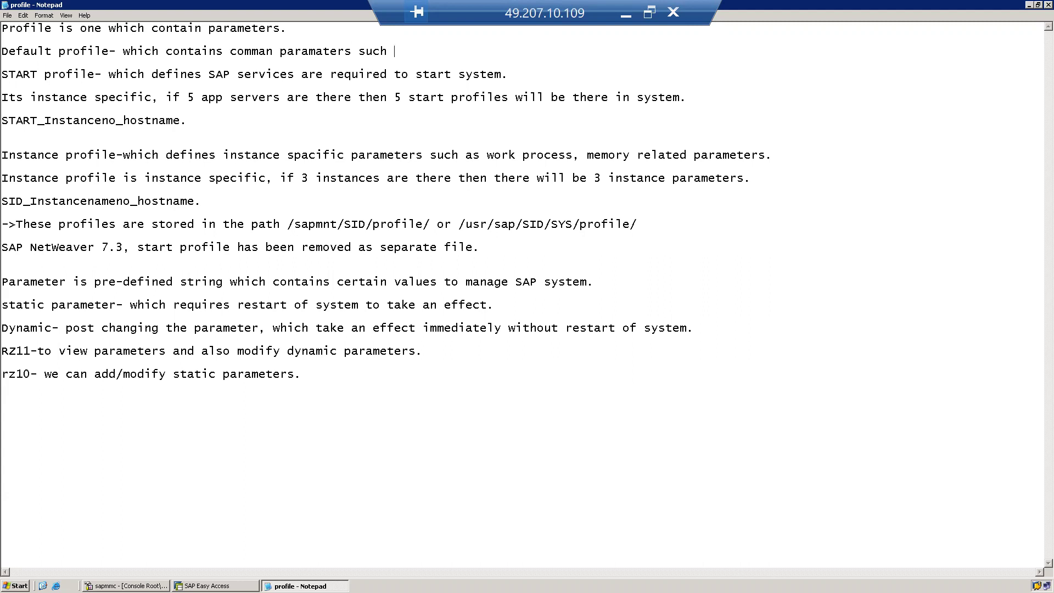
# Step: Finish the Default profile definition with the examples "SAP SID, Database ID, datbase hostname, message server hostname etc."
pyautogui.write('SAP SID, Database ID, ')
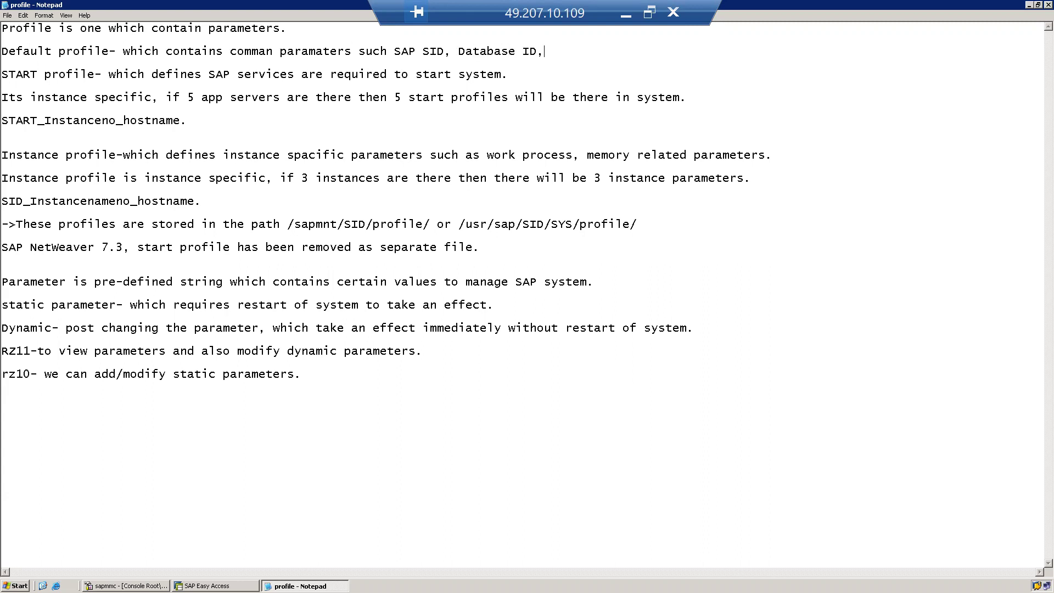
pyautogui.write('datbase hostname, m')
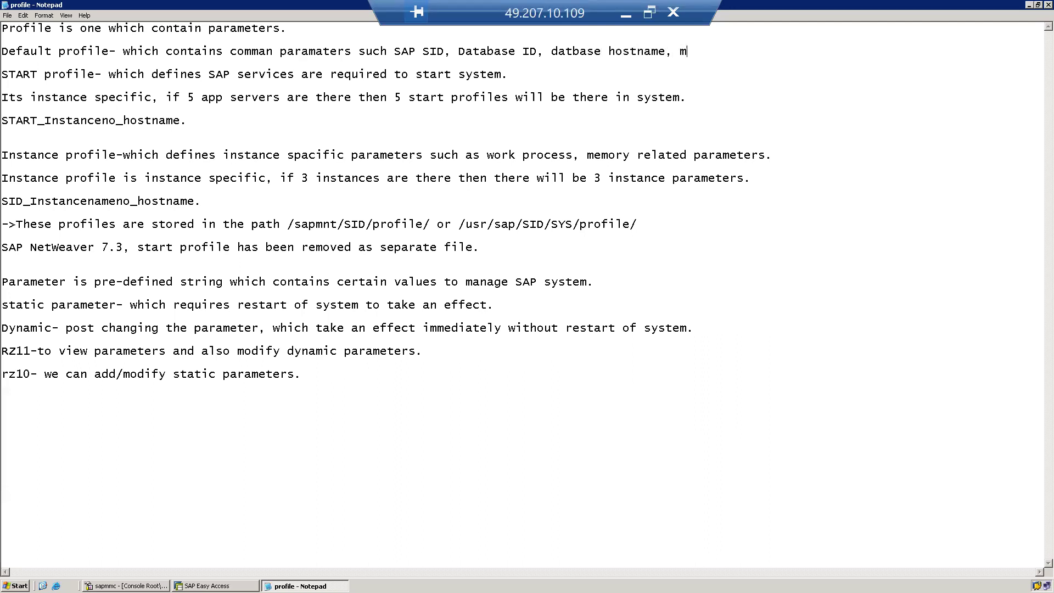
pyautogui.write('essage')
pyautogui.write(' server')
pyautogui.write(' hostname')
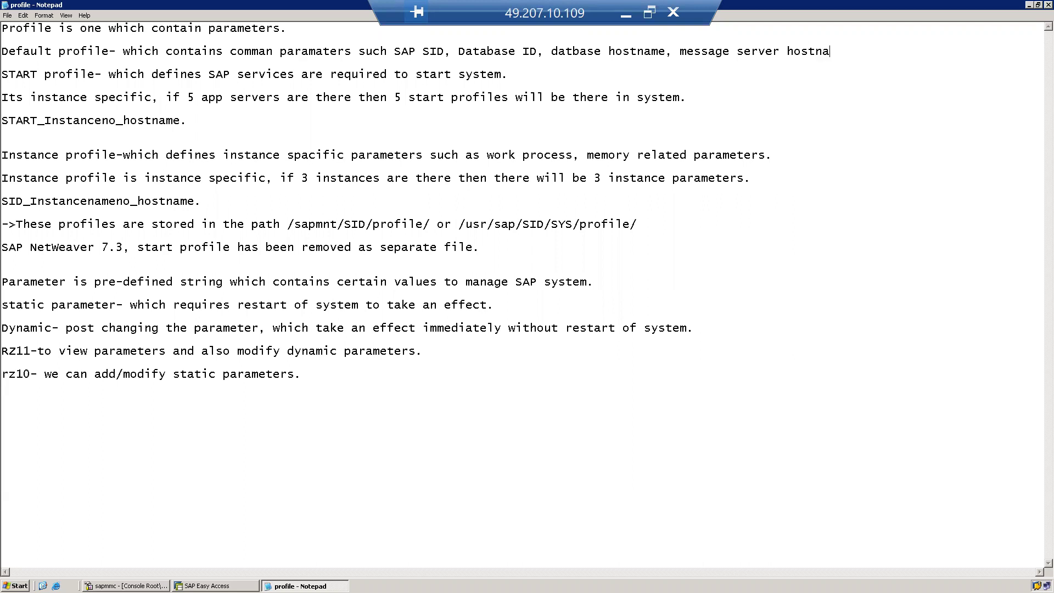
pyautogui.write(' etc.')
# Step: Add the file name "Default.pfl." on its own line below the Default profile definition
pyautogui.press('Return')
pyautogui.press('Return')
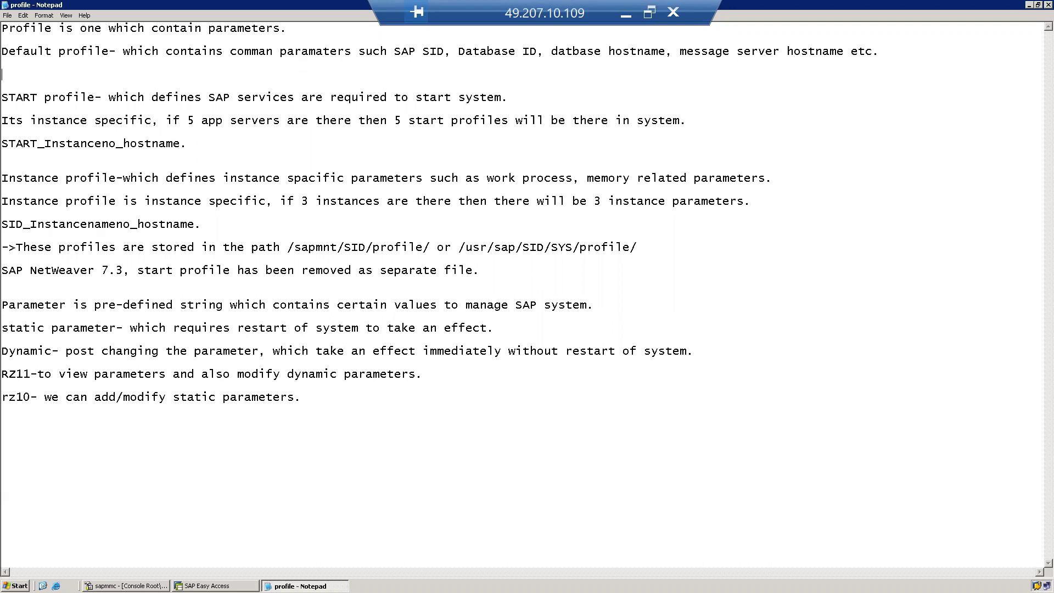
pyautogui.write('Default.pfl.')
pyautogui.press('Return')
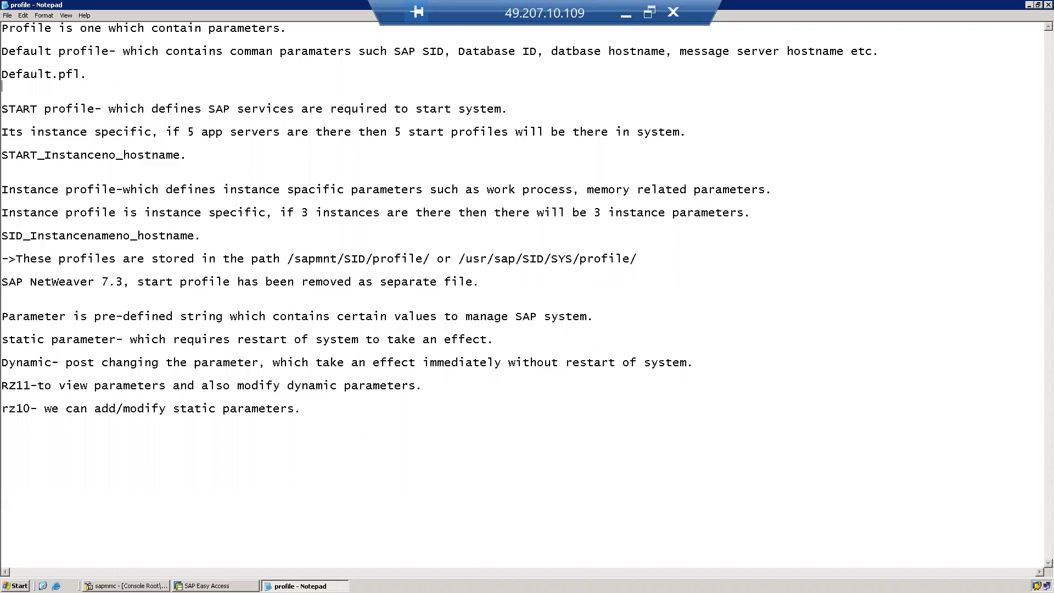
# Step: Insert "which" before "are required" in the START profile definition and change its naming pattern to START_Instancenameno_hostname
pyautogui.click(302, 108)
pyautogui.write('which')
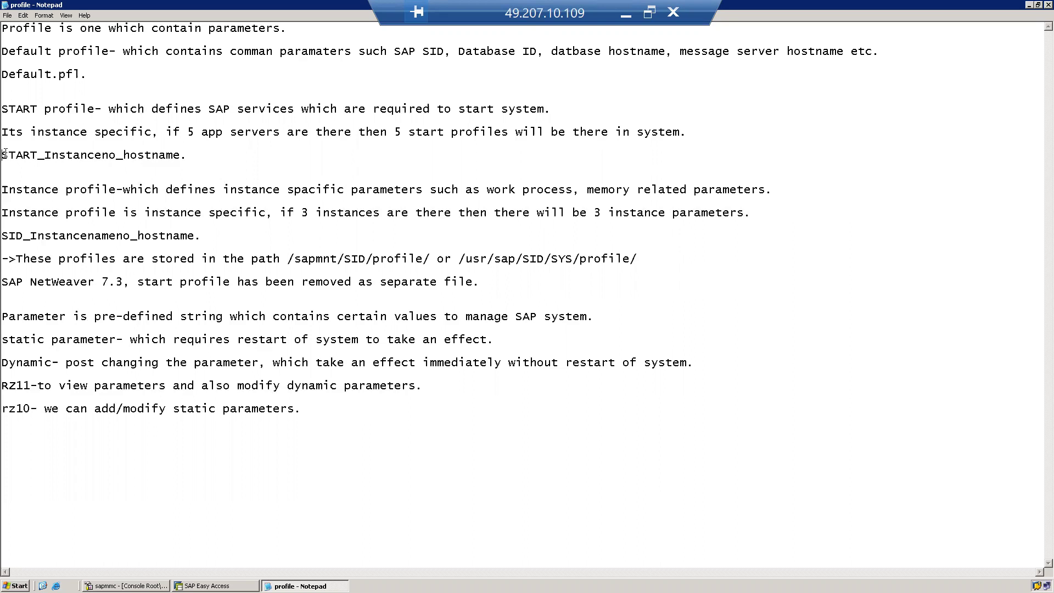
pyautogui.moveTo(5, 154); pyautogui.dragTo(37, 154)
pyautogui.click(104, 155)
pyautogui.write('name')
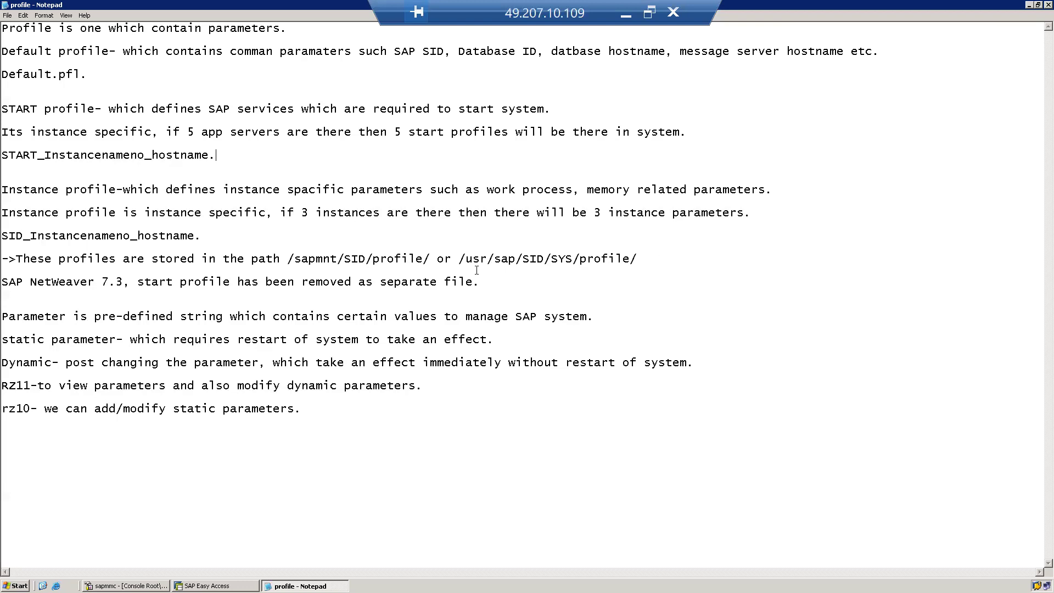
# Step: Prefix the note about SAP NetWeaver 7.3 with "->"
pyautogui.click(4, 282)
pyautogui.write('->')
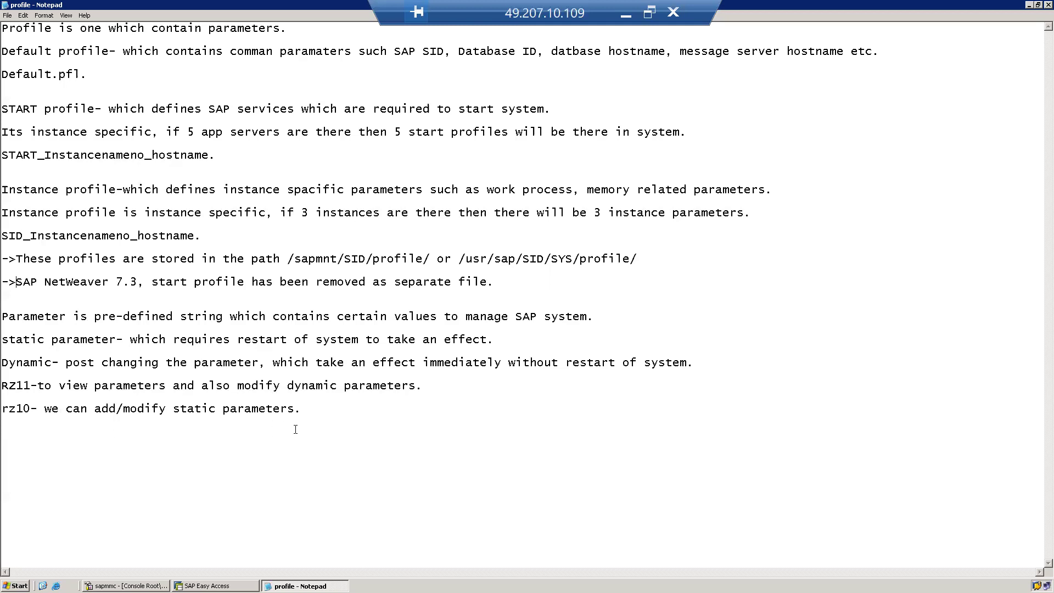
# Step: Switch to the SAP Easy Access window and open the Maintain Profile Parameters transaction, RZ11
pyautogui.click(218, 586)
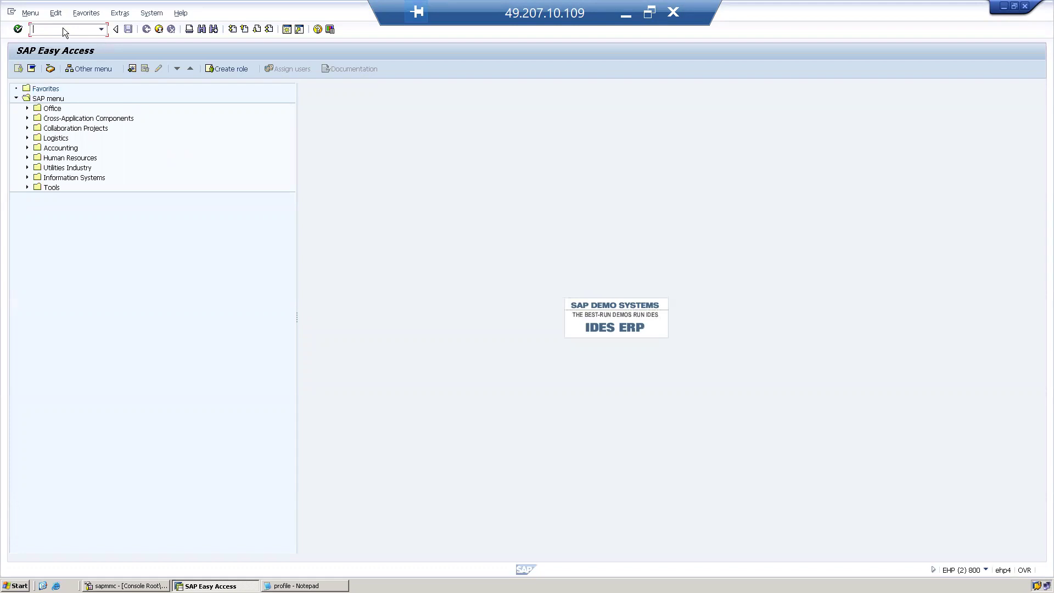
pyautogui.write('rz10')
pyautogui.press('Return')
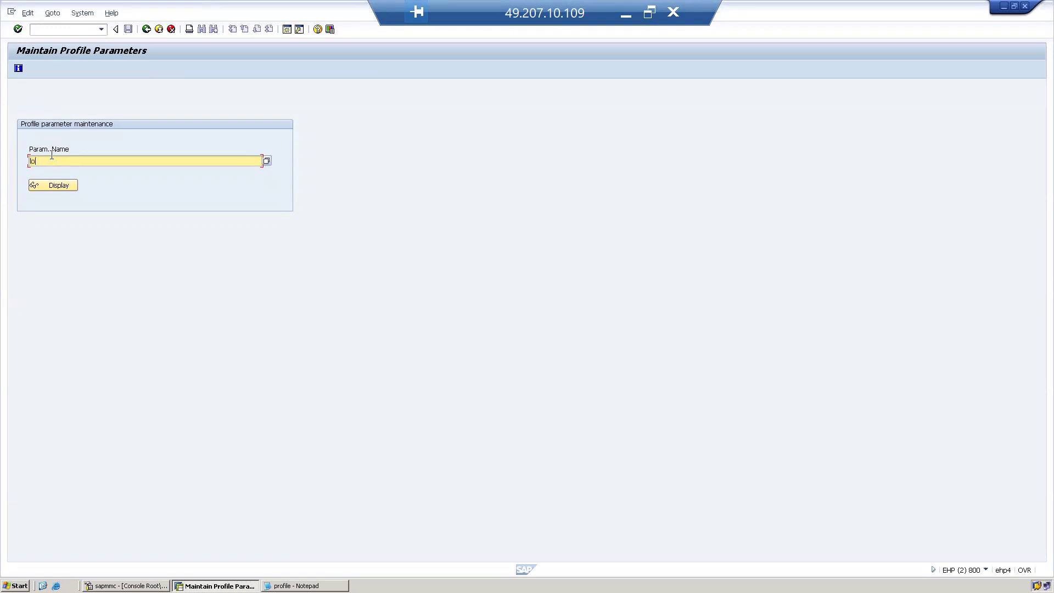
# Step: Display the attributes and documentation of the parameter login/no_automatic_user_sapstar, and return to the parameter entry screen
pyautogui.write('login/no_automatic_user')
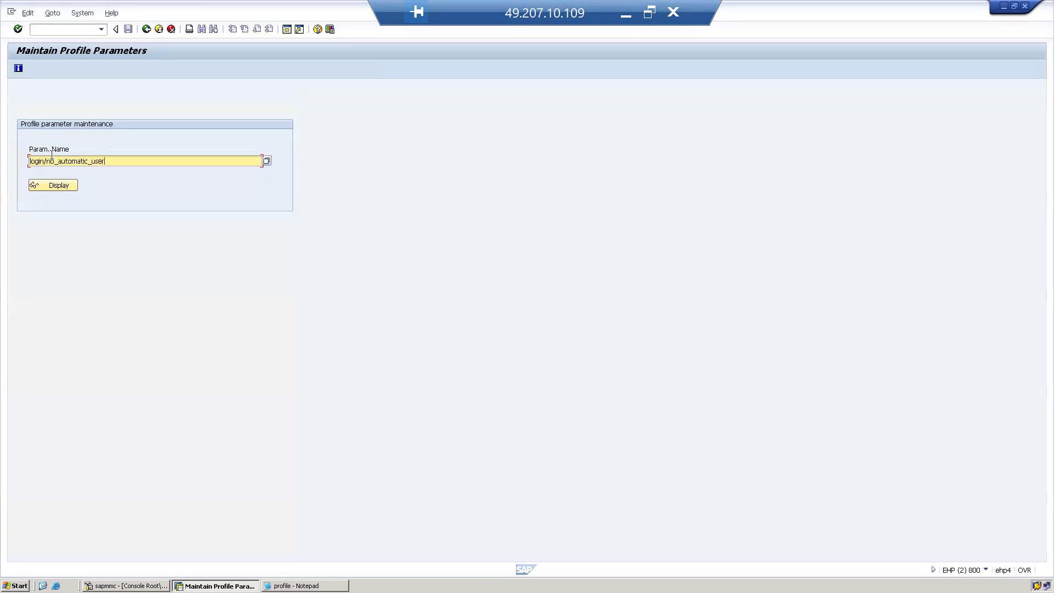
pyautogui.write('_sapstar')
pyautogui.click(52, 185)
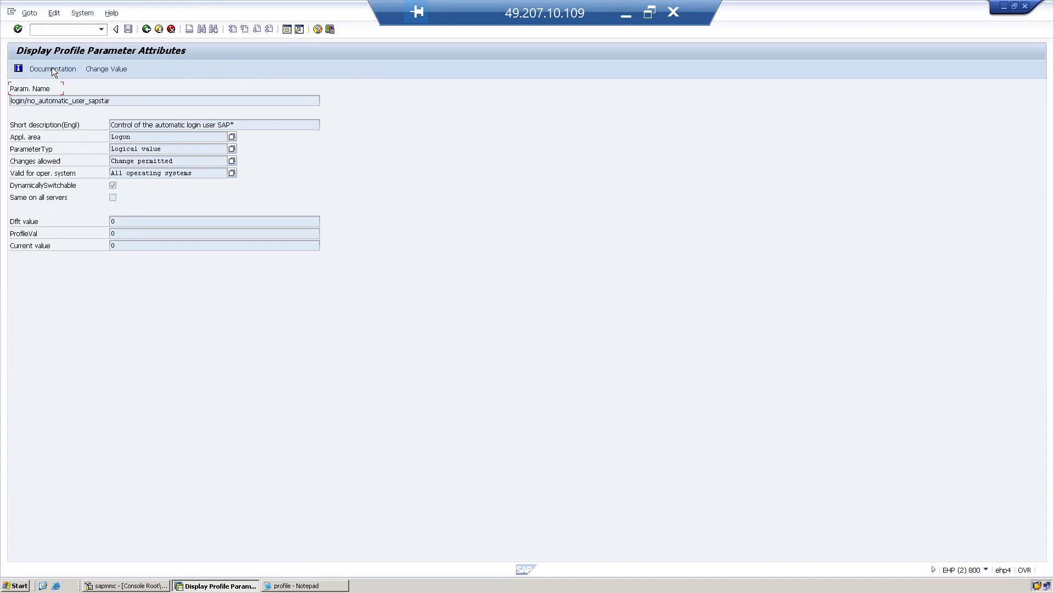
pyautogui.click(52, 68)
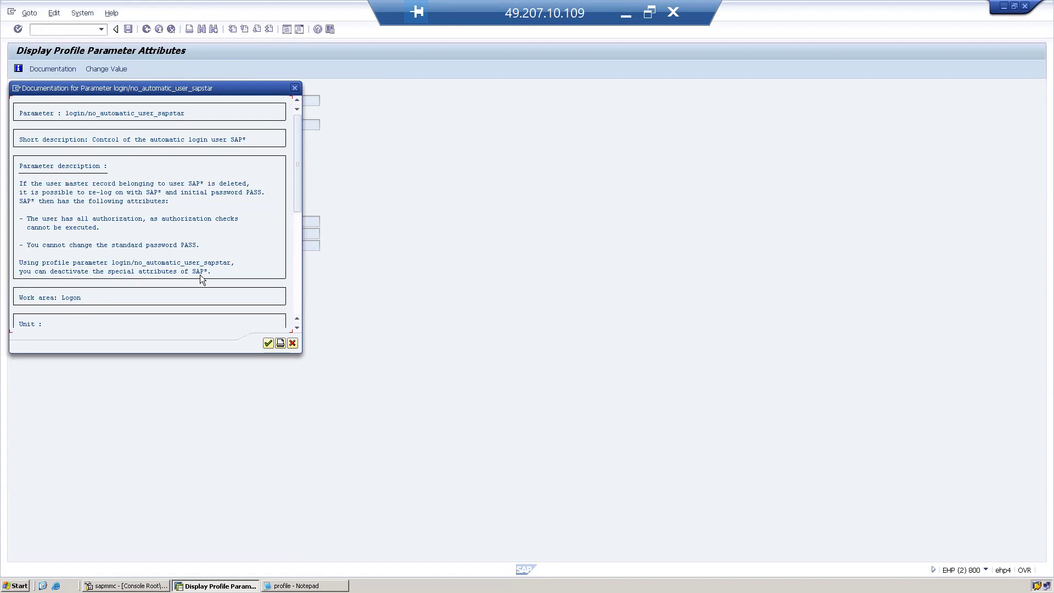
pyautogui.click(295, 89)
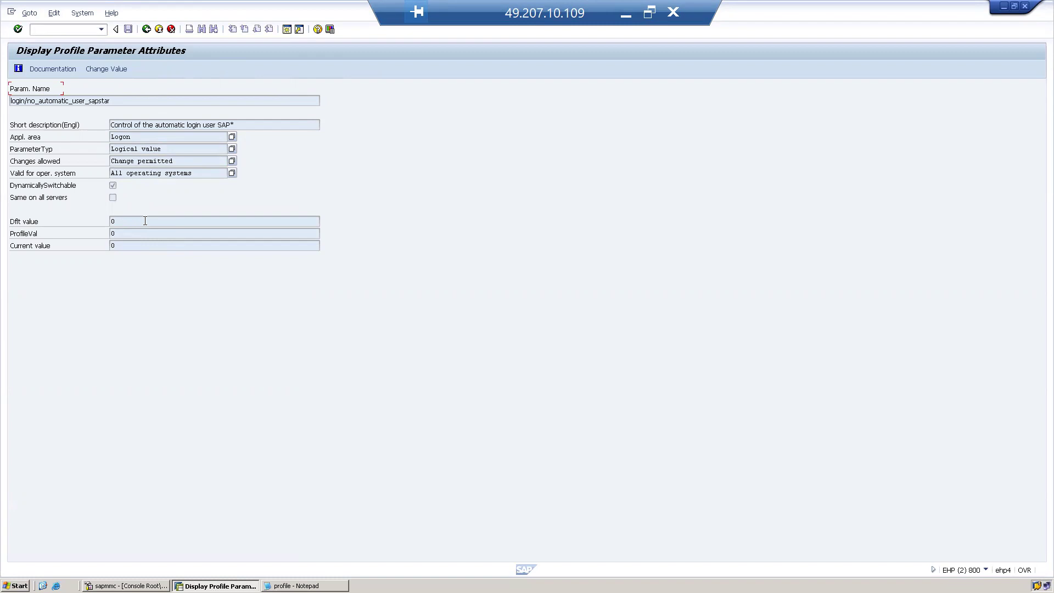
pyautogui.click(147, 31)
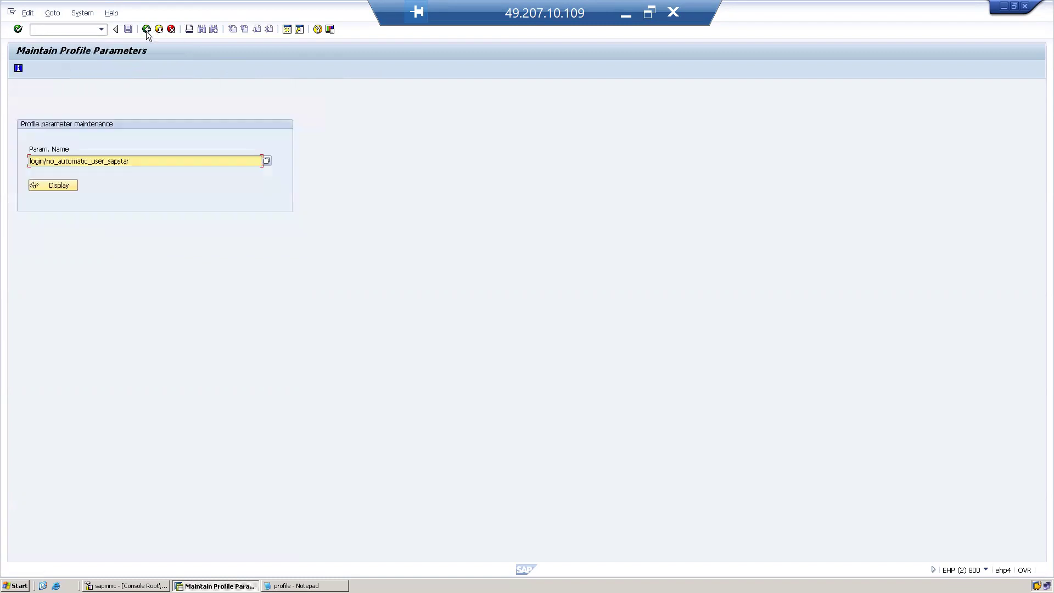
pyautogui.click(65, 185)
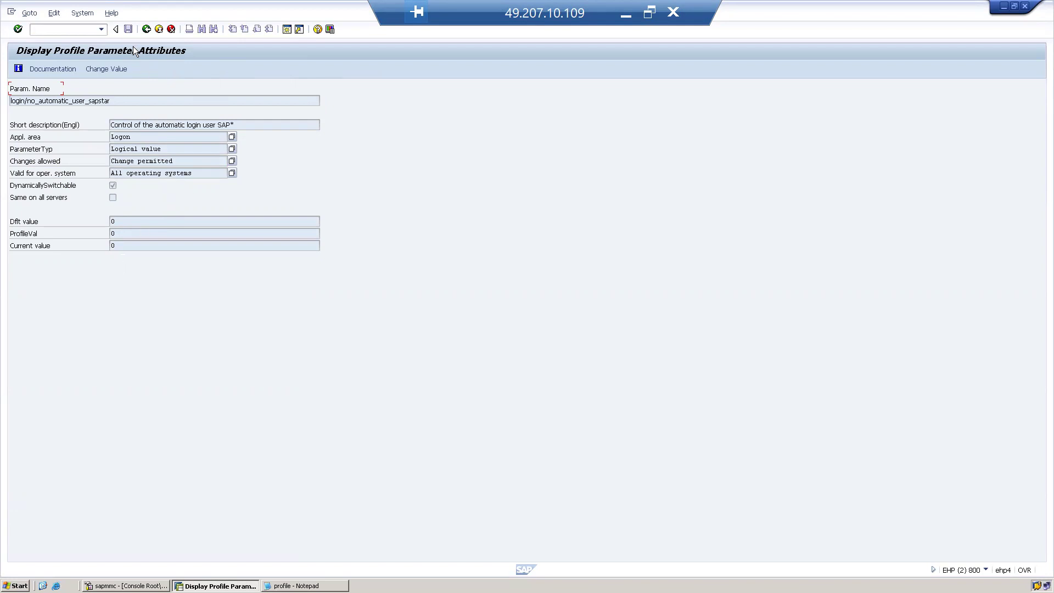
pyautogui.click(147, 29)
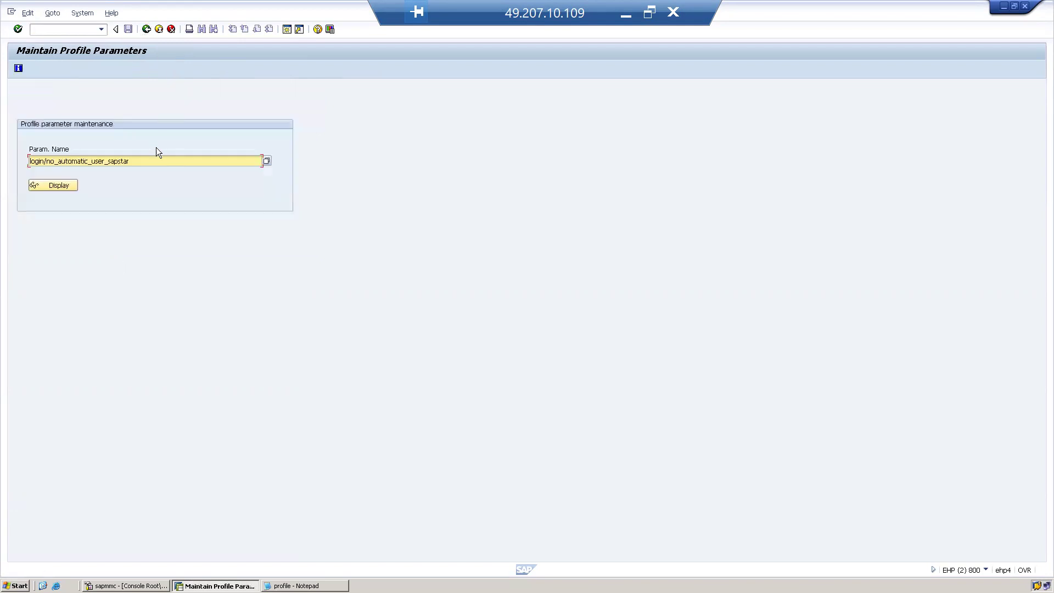
# Step: Replace the parameter name with rdisp/wp_no_dia, display its attributes, and return to the entry screen
pyautogui.press('BackSpace')
pyautogui.press('BackSpace')
pyautogui.press('BackSpace')
pyautogui.press('BackSpace')
pyautogui.press('BackSpace')
pyautogui.press('BackSpace')
pyautogui.press('BackSpace')
pyautogui.press('BackSpace')
pyautogui.press('BackSpace')
pyautogui.press('BackSpace')
pyautogui.press('BackSpace')
pyautogui.press('BackSpace')
pyautogui.press('BackSpace')
pyautogui.press('BackSpace')
pyautogui.press('BackSpace')
pyautogui.press('BackSpace')
pyautogui.press('BackSpace')
pyautogui.press('BackSpace')
pyautogui.press('BackSpace')
pyautogui.press('BackSpace')
pyautogui.write('rdisp/wp_no')
pyautogui.click(69, 185)
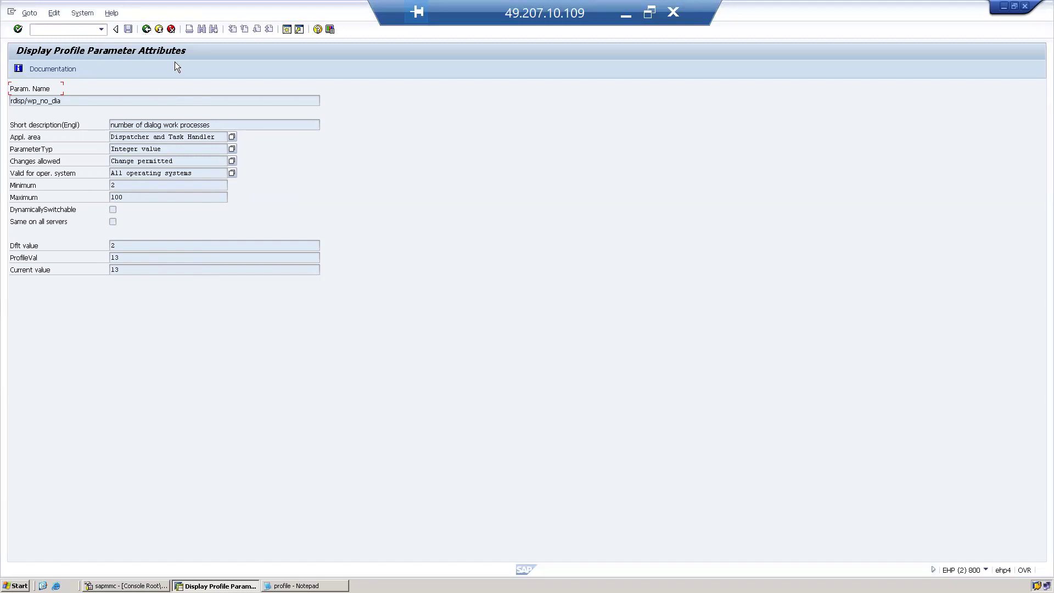
pyautogui.click(147, 29)
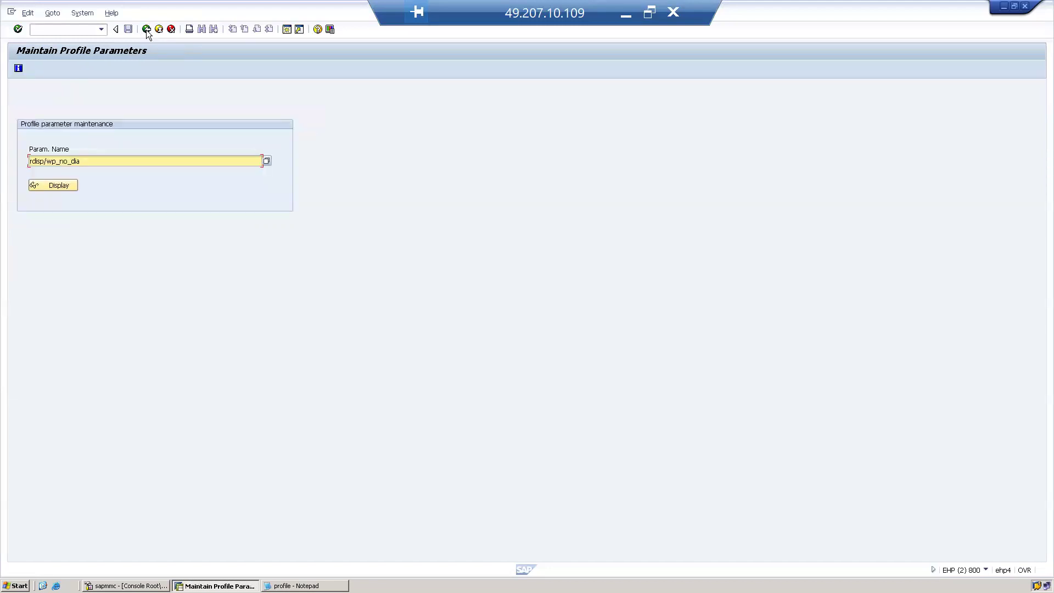
# Step: View the list of all dynamic profile parameters, and exit to SAP Easy Access
pyautogui.click(28, 14)
pyautogui.moveTo(58, 14)
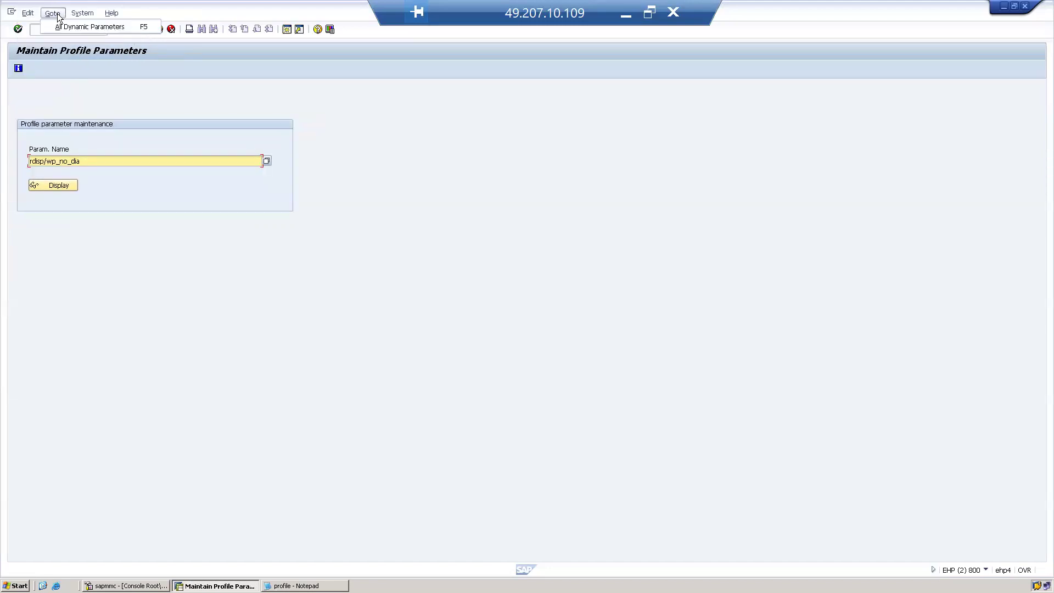
pyautogui.click(70, 26)
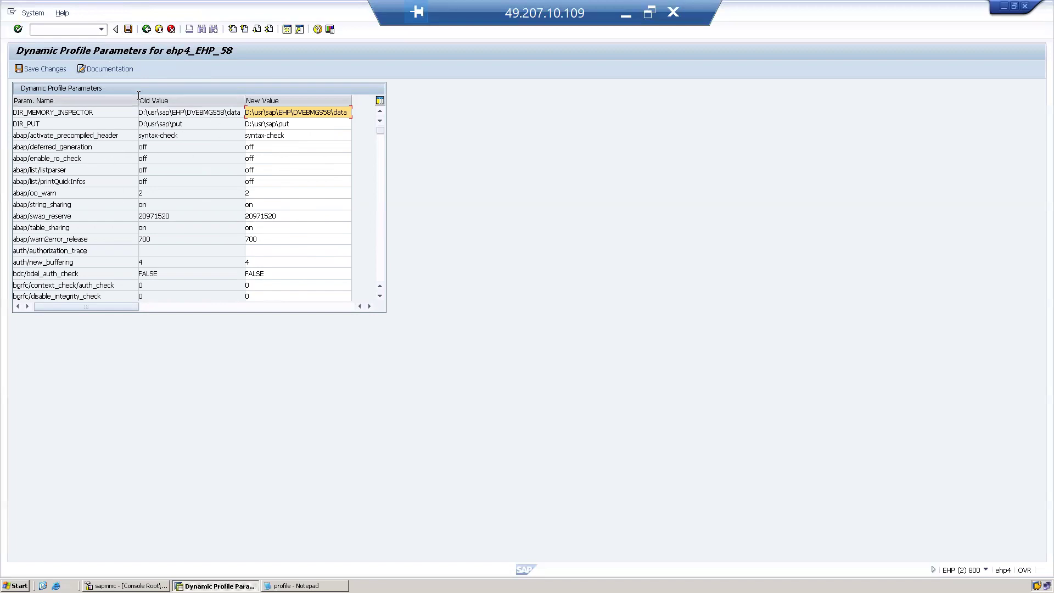
pyautogui.click(147, 29)
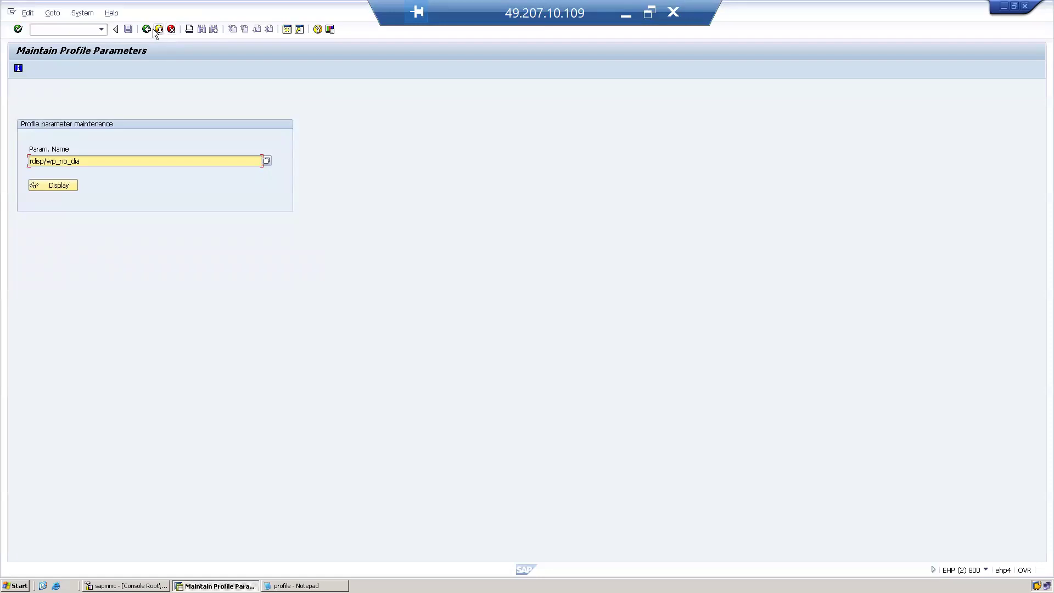
pyautogui.click(158, 29)
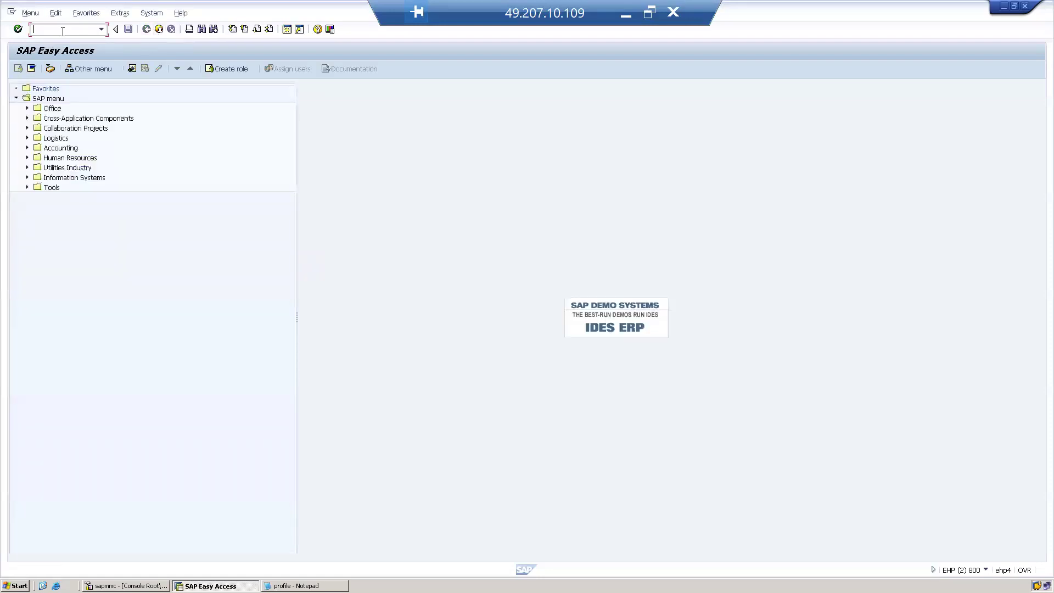
# Step: Open transaction RZ10, acknowledge the display-only notice, and select the instance profile EHP_DVEBMGS58_EHP4
pyautogui.write('rz10')
pyautogui.press('Return')
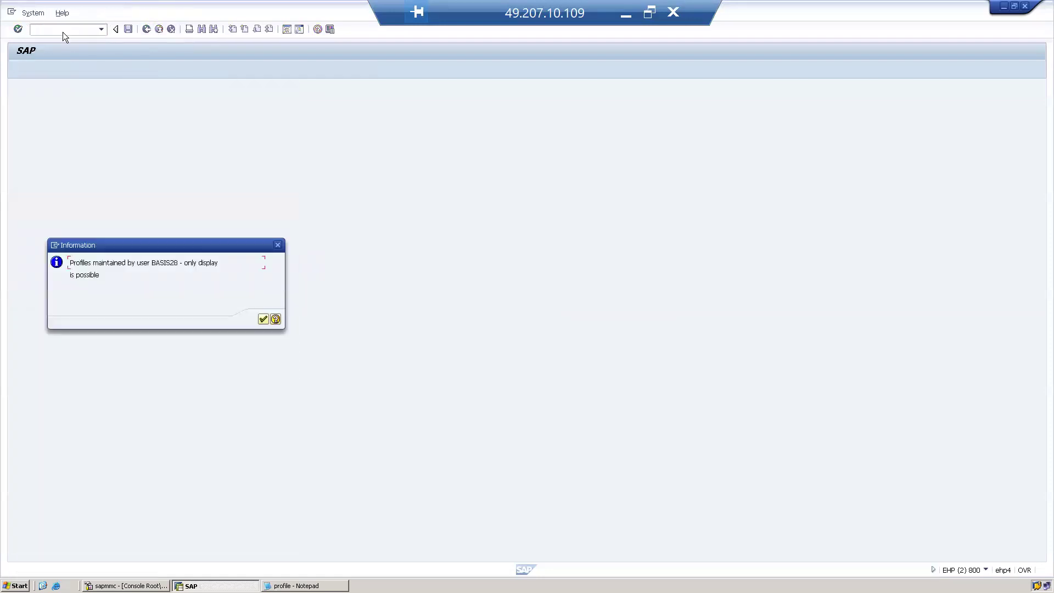
pyautogui.click(263, 320)
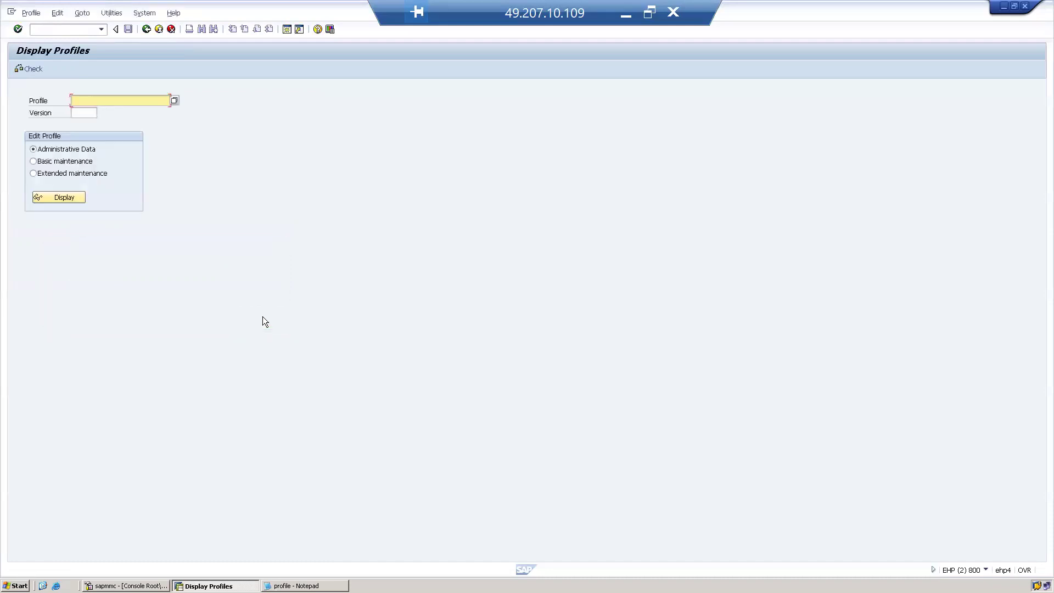
pyautogui.click(174, 101)
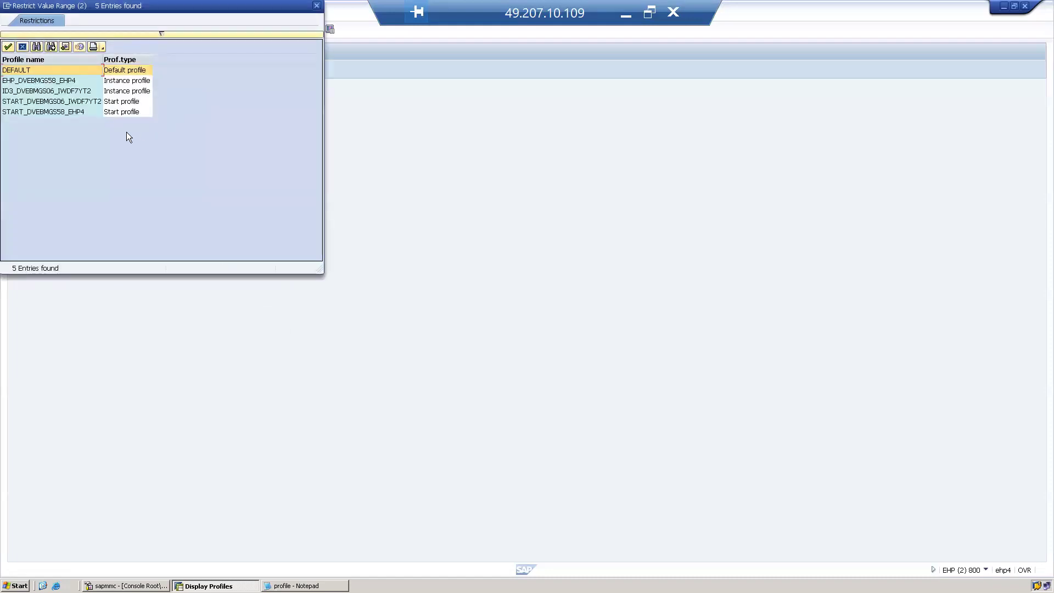
pyautogui.click(56, 83)
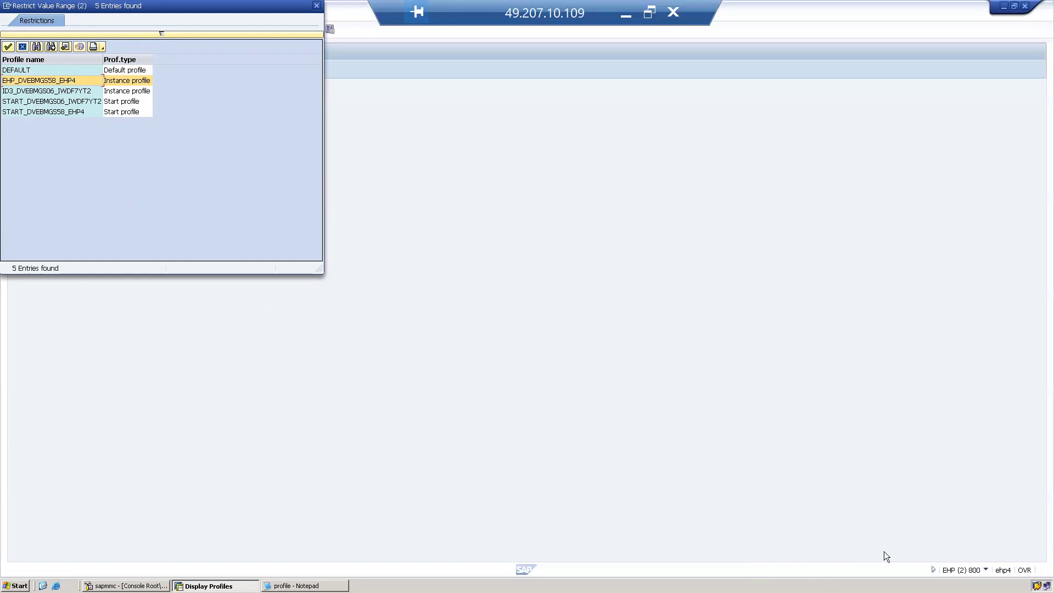
pyautogui.doubleClick(52, 84)
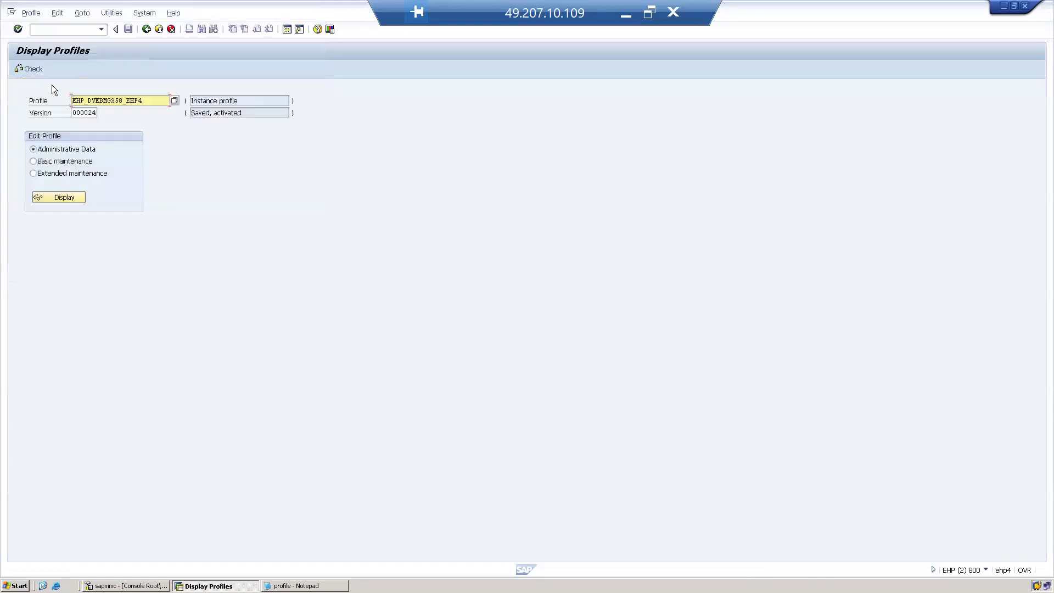
# Step: Display the instance profile in extended maintenance and try to switch it to change mode
pyautogui.click(33, 174)
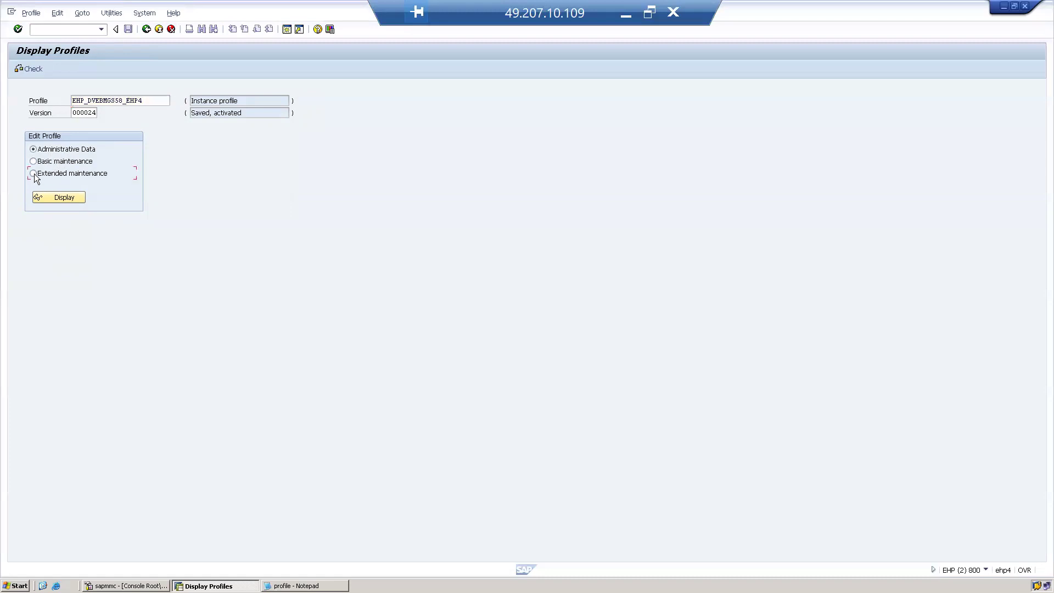
pyautogui.click(59, 197)
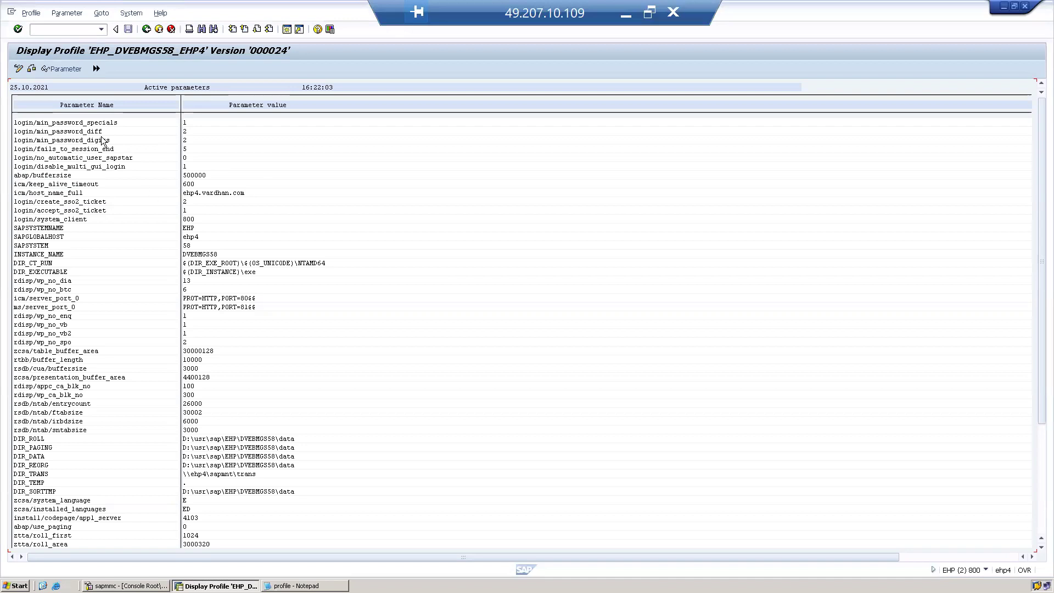
pyautogui.click(17, 69)
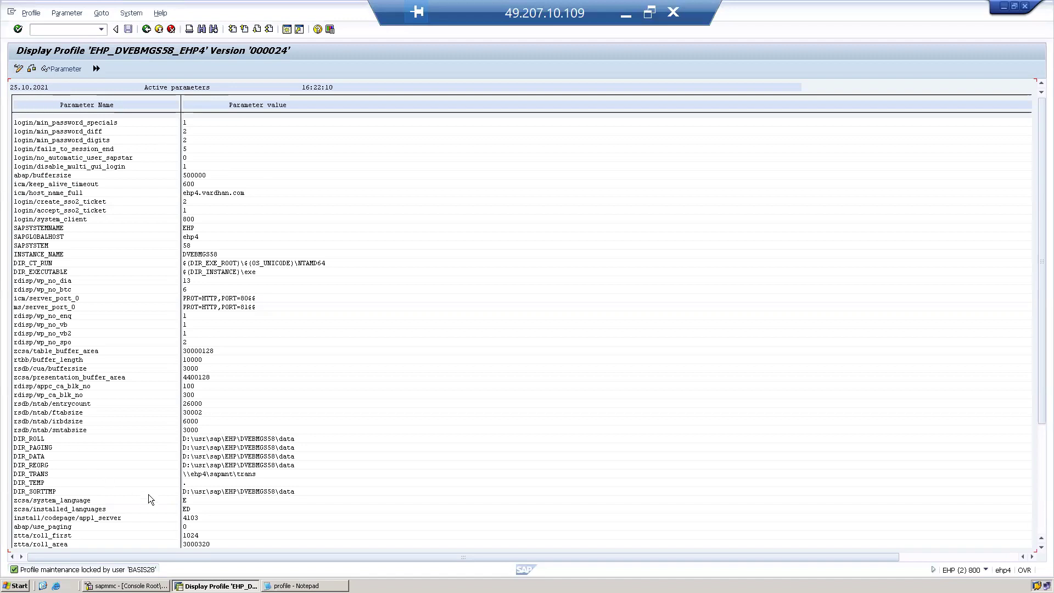
# Step: Open a new SAP session and start transaction SM12 for selecting lock entries
pyautogui.click(287, 29)
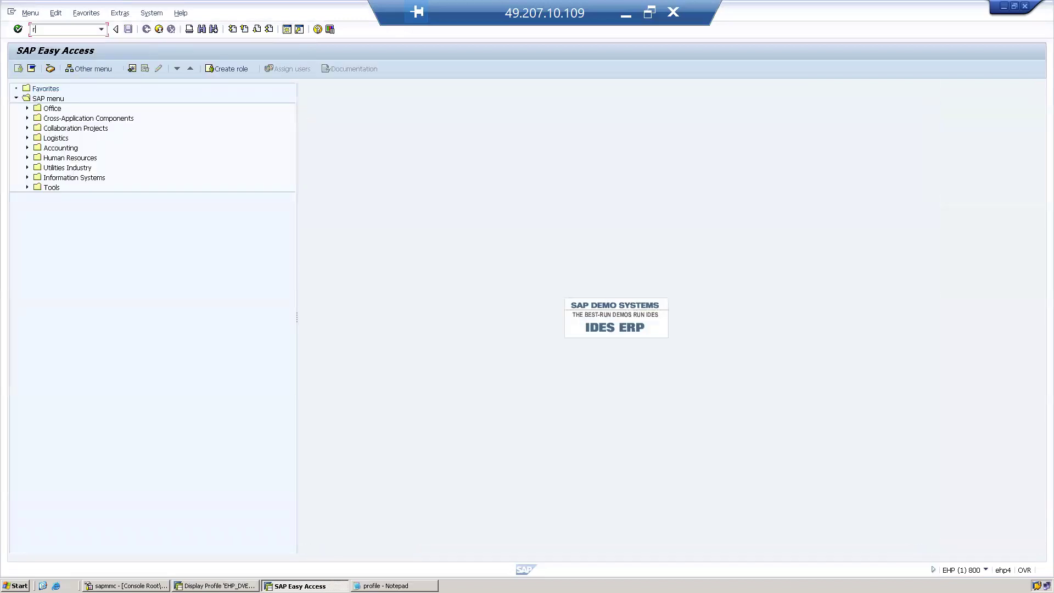
pyautogui.write('rz1')
pyautogui.press('BackSpace')
pyautogui.press('BackSpace')
pyautogui.write('sm12')
pyautogui.press('Return')
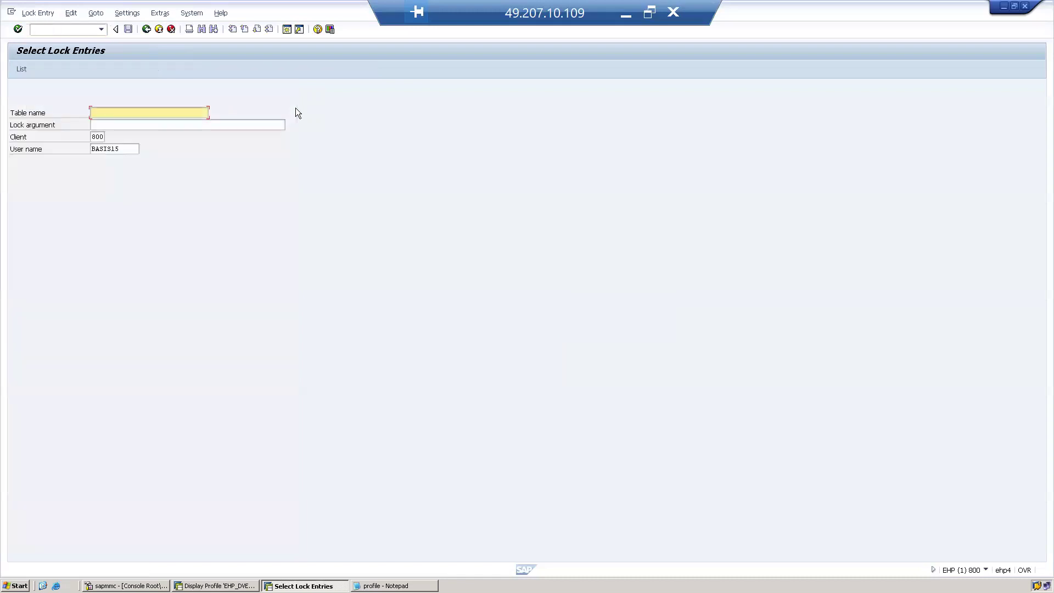
# Step: List the lock entries for all clients and all users by setting both the client and user name to *
pyautogui.press('Tab')
pyautogui.press('Tab')
pyautogui.press('Tab')
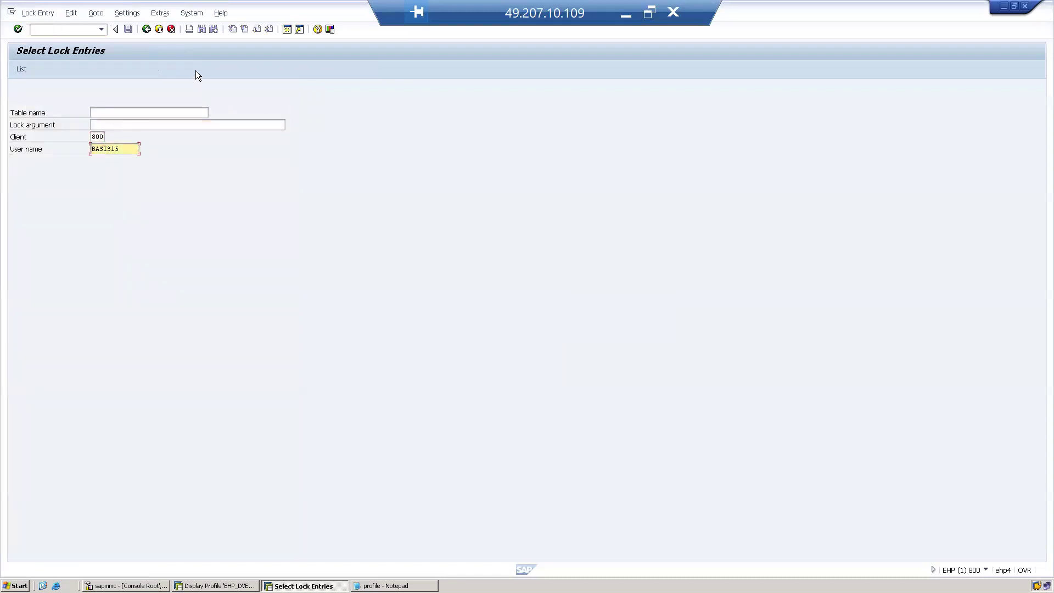
pyautogui.press('BackSpace')
pyautogui.press('BackSpace')
pyautogui.press('BackSpace')
pyautogui.press('BackSpace')
pyautogui.press('BackSpace')
pyautogui.press('BackSpace')
pyautogui.press('BackSpace')
pyautogui.write('*')
pyautogui.click(103, 136)
pyautogui.press('BackSpace')
pyautogui.press('BackSpace')
pyautogui.write('*')
pyautogui.click(19, 69)
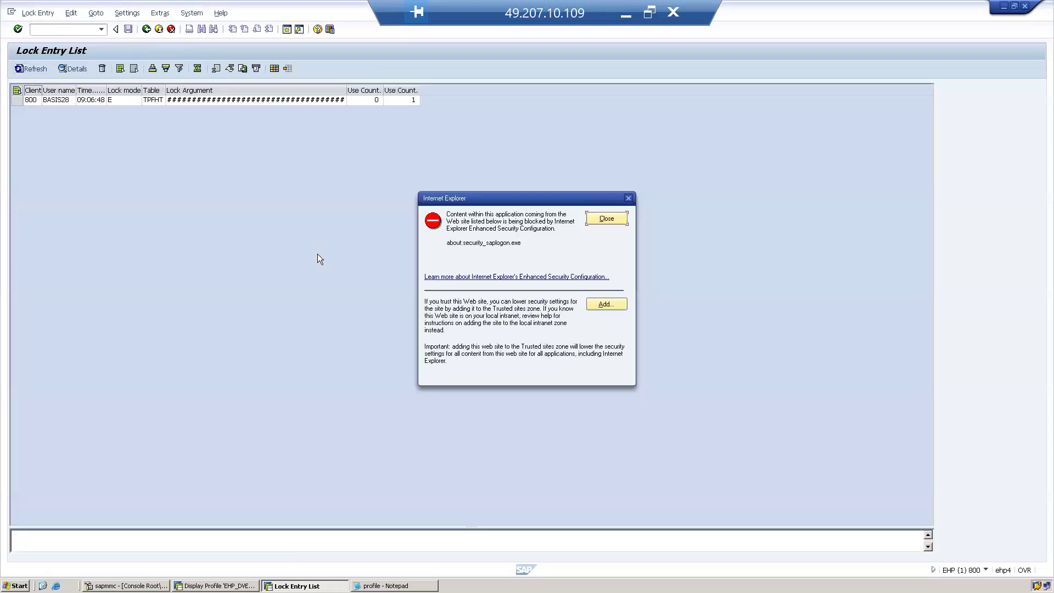
pyautogui.click(603, 223)
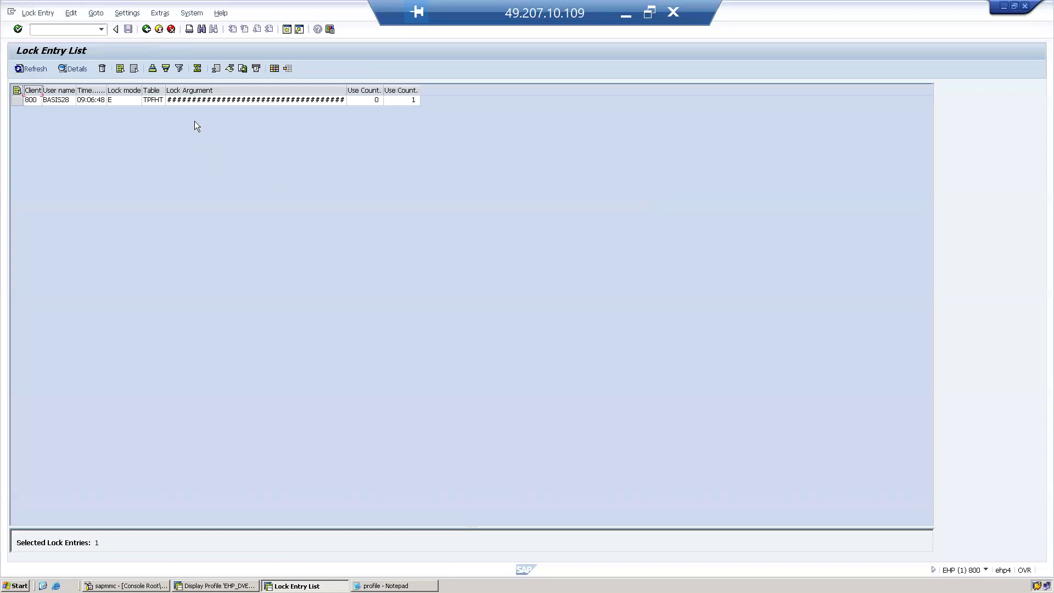
# Step: Widen the table name column, then delete the lock entry on table TPFHT and confirm the deletion
pyautogui.moveTo(165, 90); pyautogui.dragTo(237, 89)
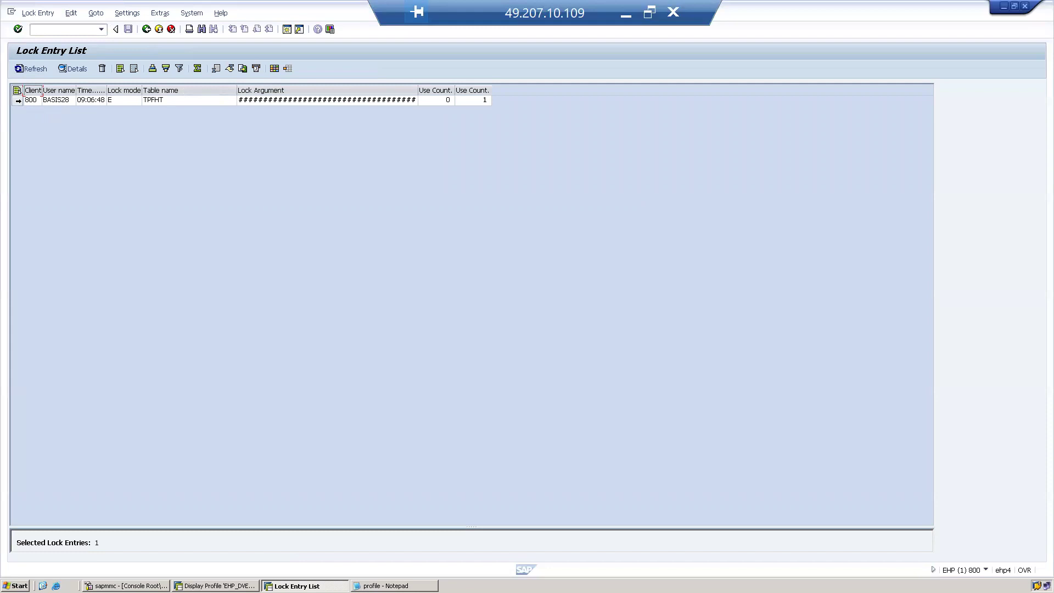
pyautogui.click(17, 100)
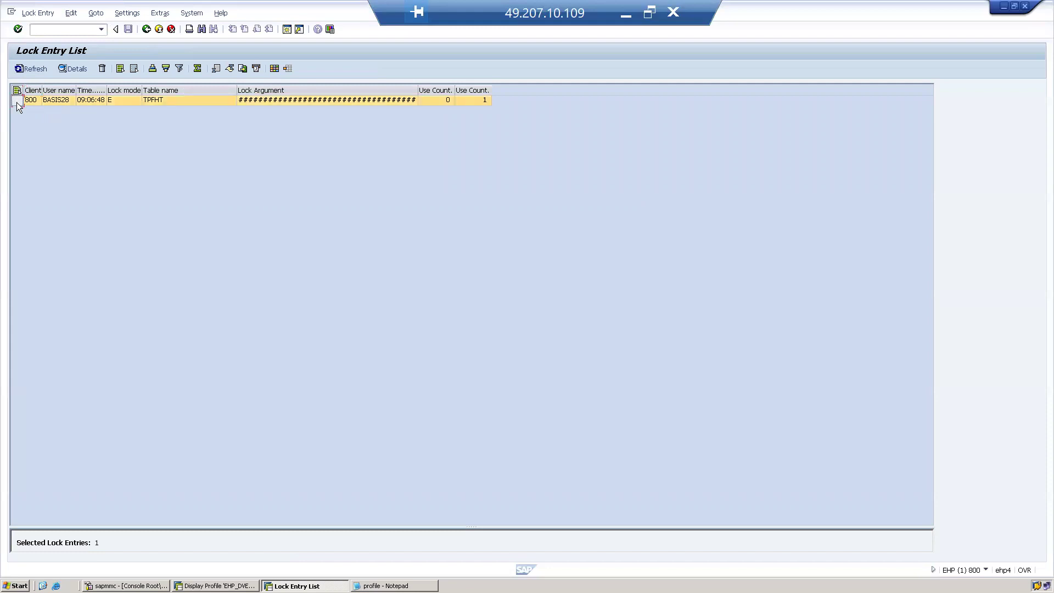
pyautogui.click(30, 14)
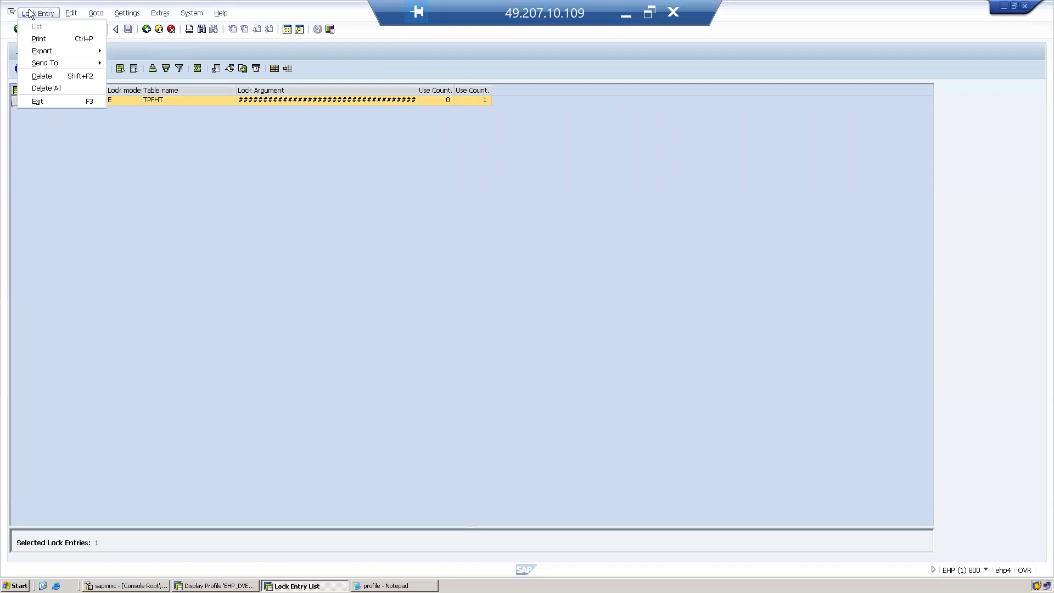
pyautogui.click(53, 75)
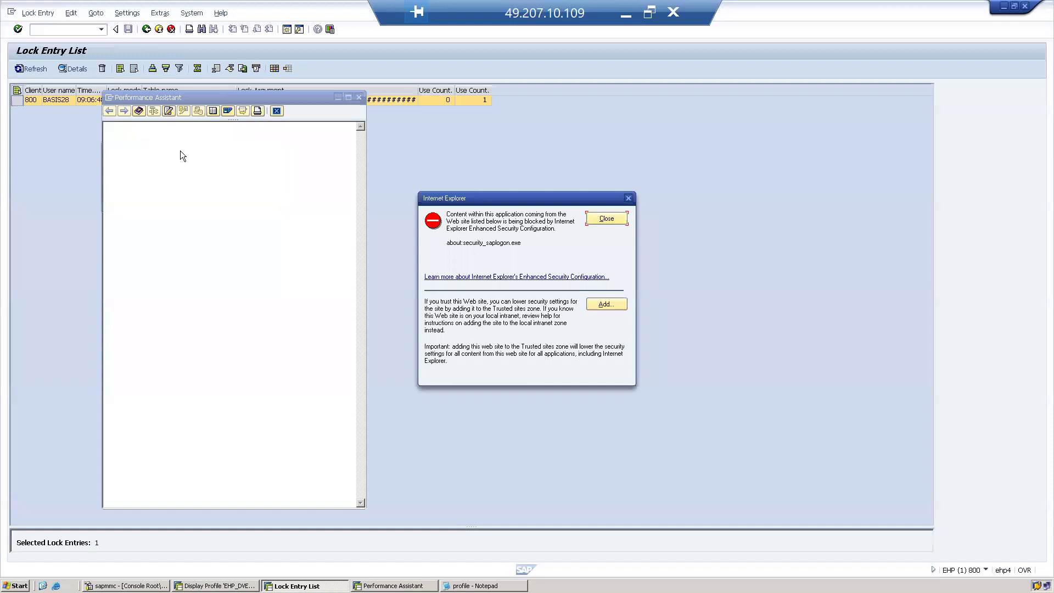
pyautogui.click(607, 219)
pyautogui.click(358, 97)
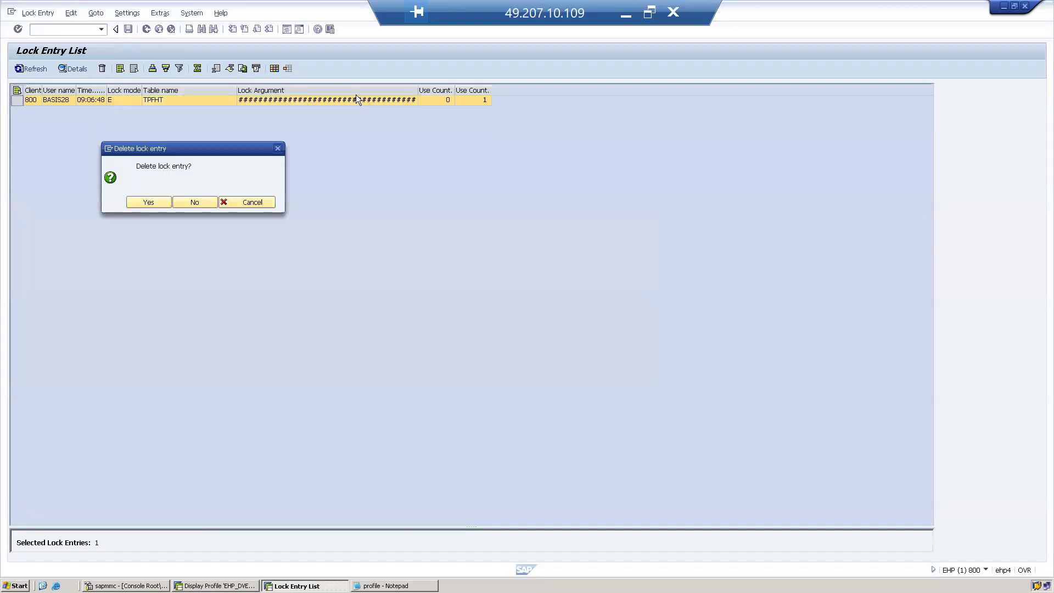
pyautogui.click(142, 202)
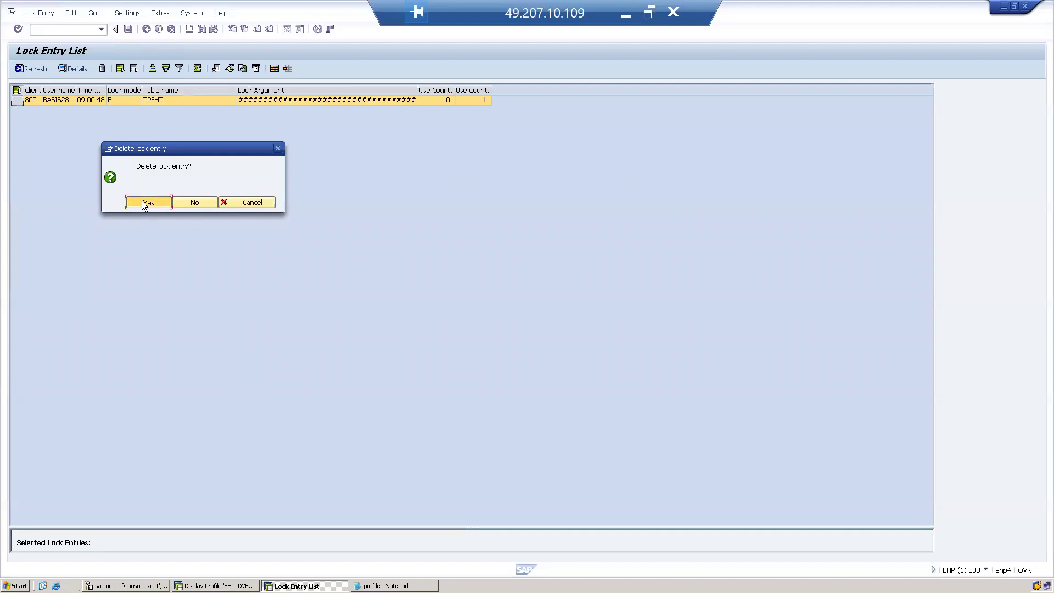
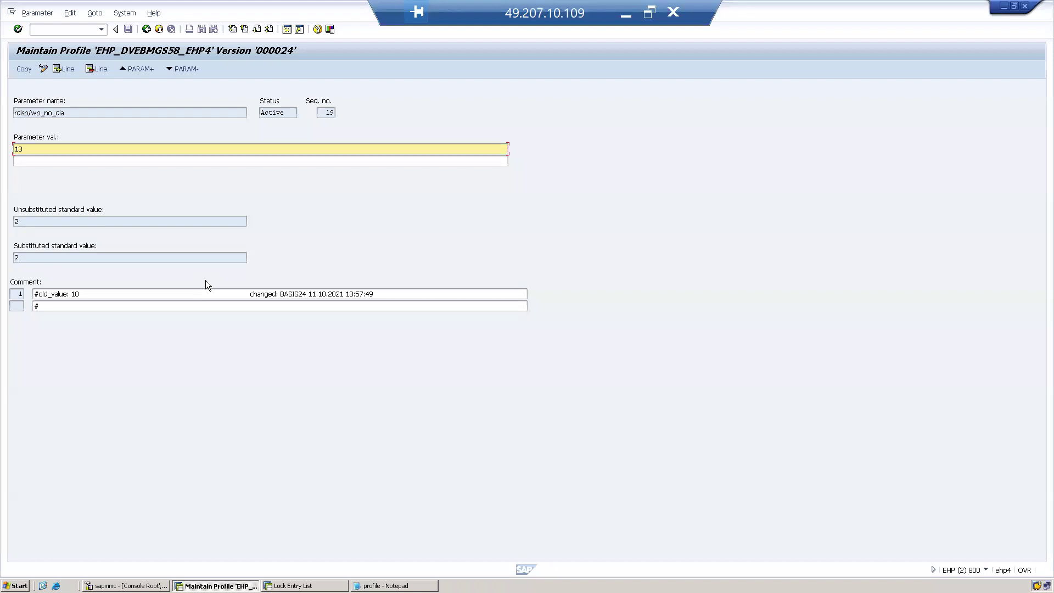
# Step: Start transaction SM51 in a new session and examine the dialog work processes of server ehp4_EHP_58
pyautogui.click(287, 29)
pyautogui.write('sm51')
pyautogui.press('Return')
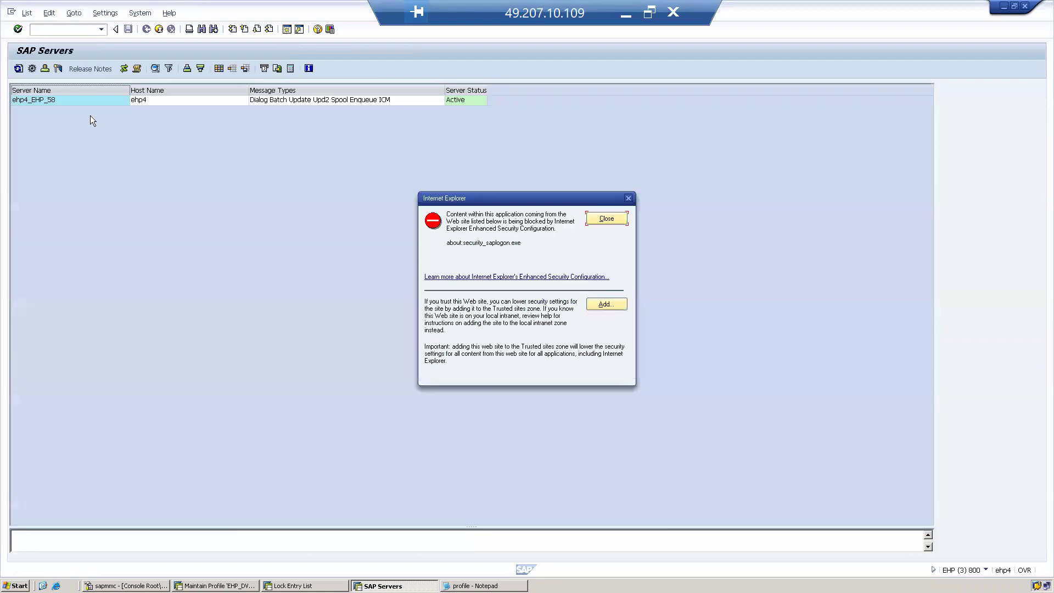
pyautogui.click(606, 219)
pyautogui.doubleClick(101, 100)
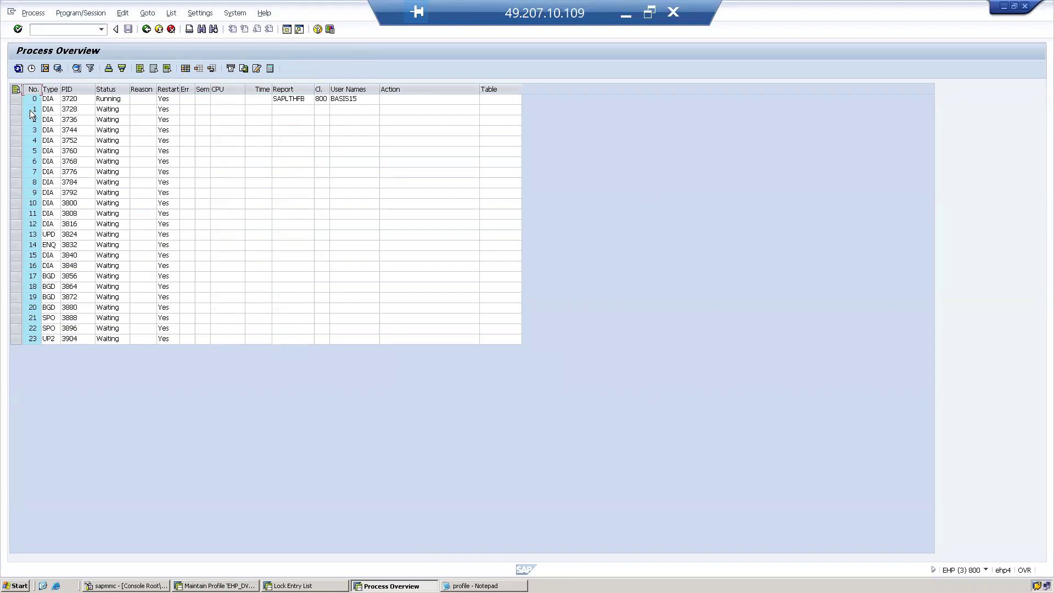
pyautogui.click(50, 224)
# Step: In the open profile maintenance session, set rdisp/wp_no_dia to 15, transfer the change to the profile, and return to the profile selection
pyautogui.click(216, 586)
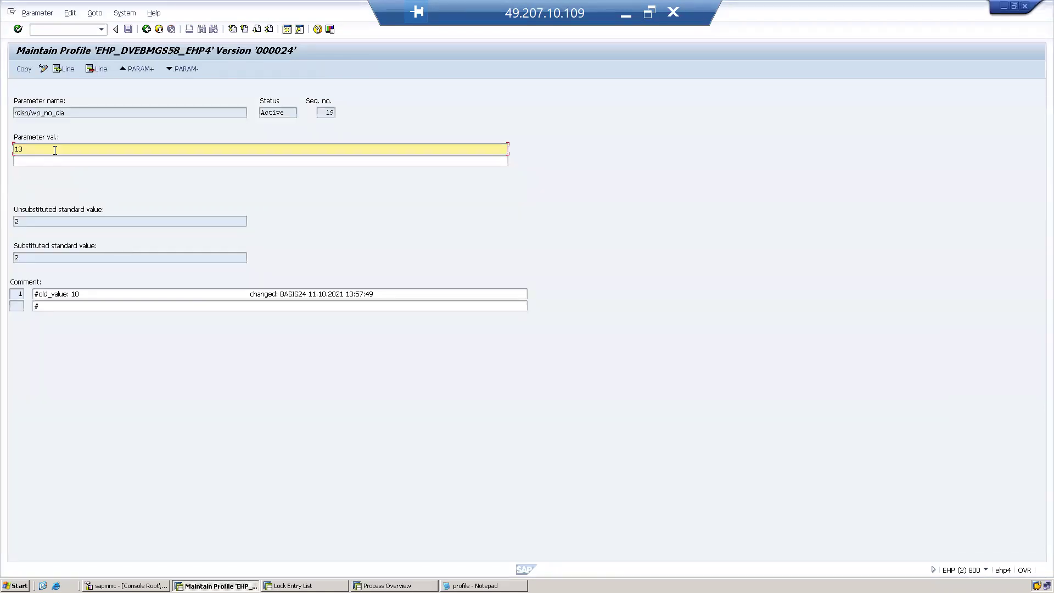
pyautogui.press('BackSpace')
pyautogui.write('5')
pyautogui.click(28, 69)
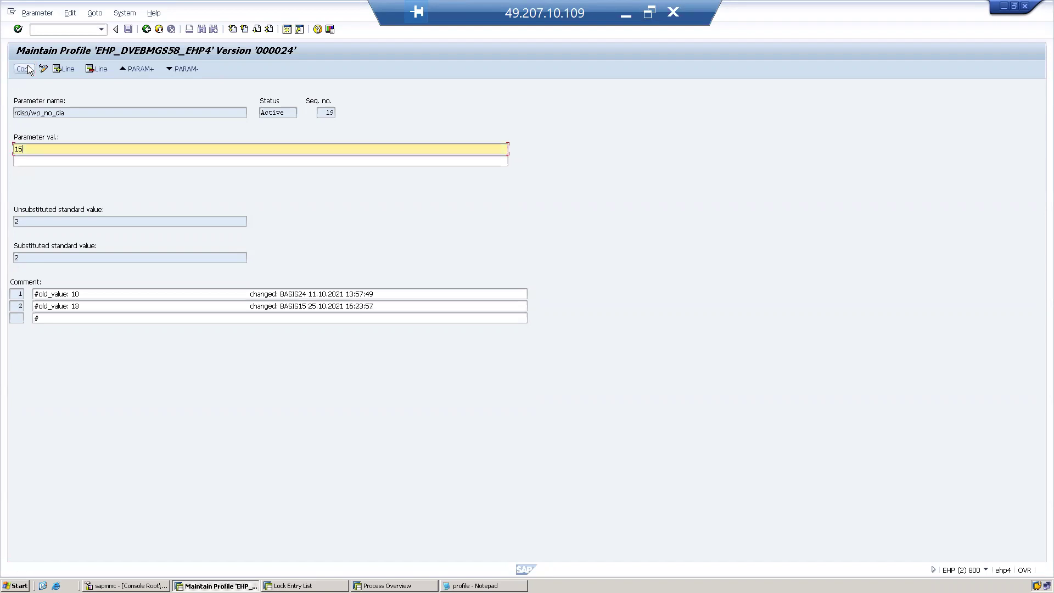
pyautogui.click(146, 29)
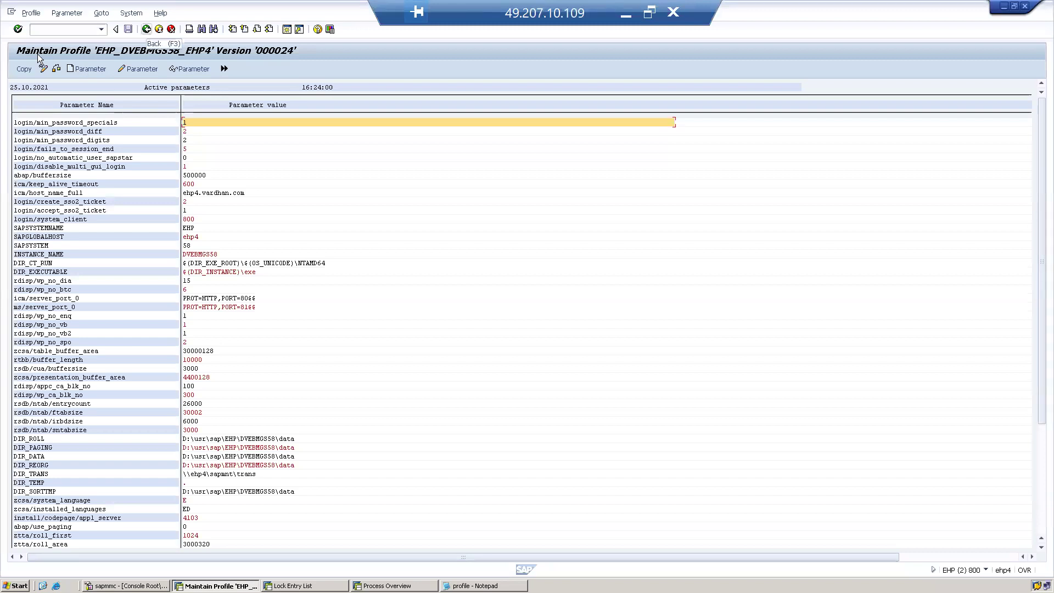
pyautogui.click(25, 69)
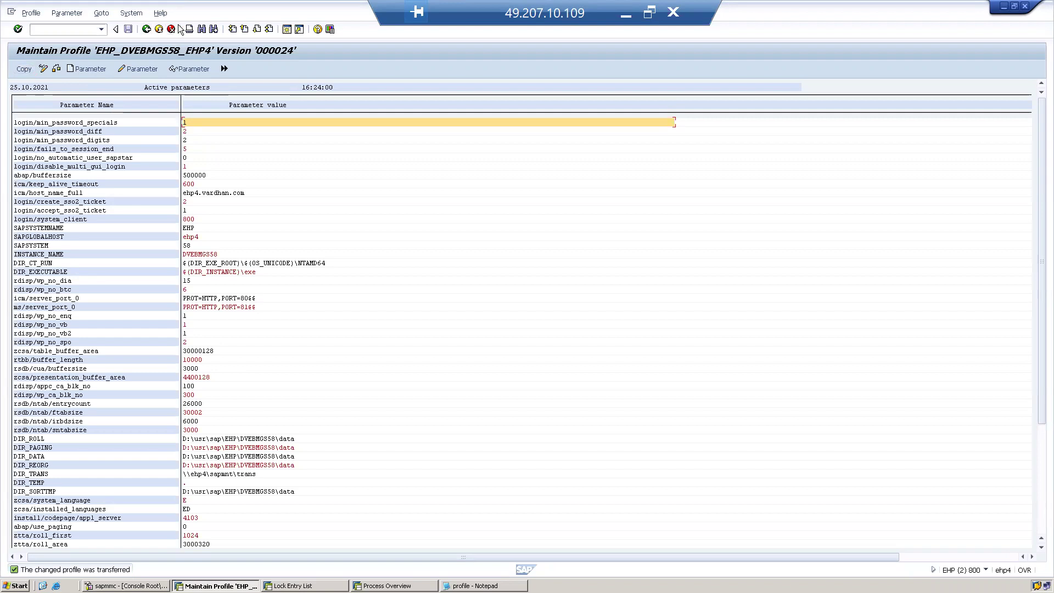
pyautogui.click(146, 29)
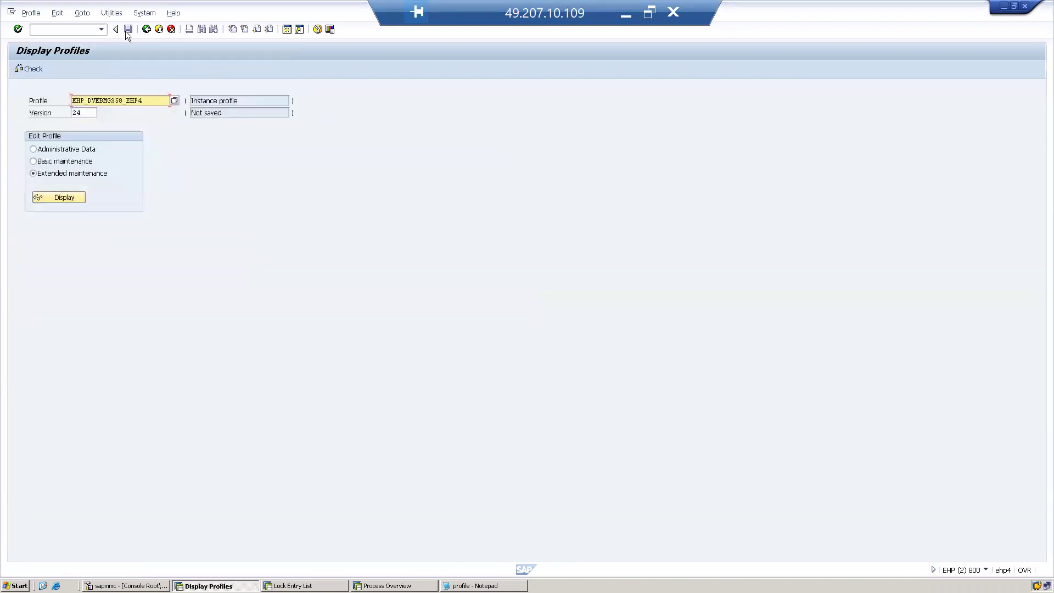
# Step: Check version 24 of the instance profile for errors and acknowledge the result
pyautogui.click(87, 114)
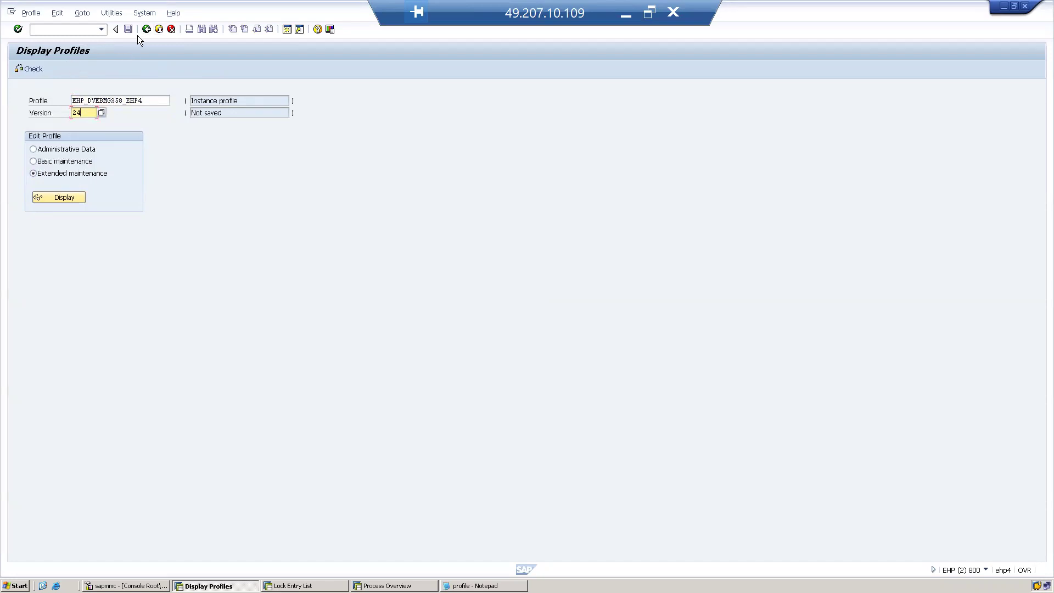
pyautogui.click(32, 70)
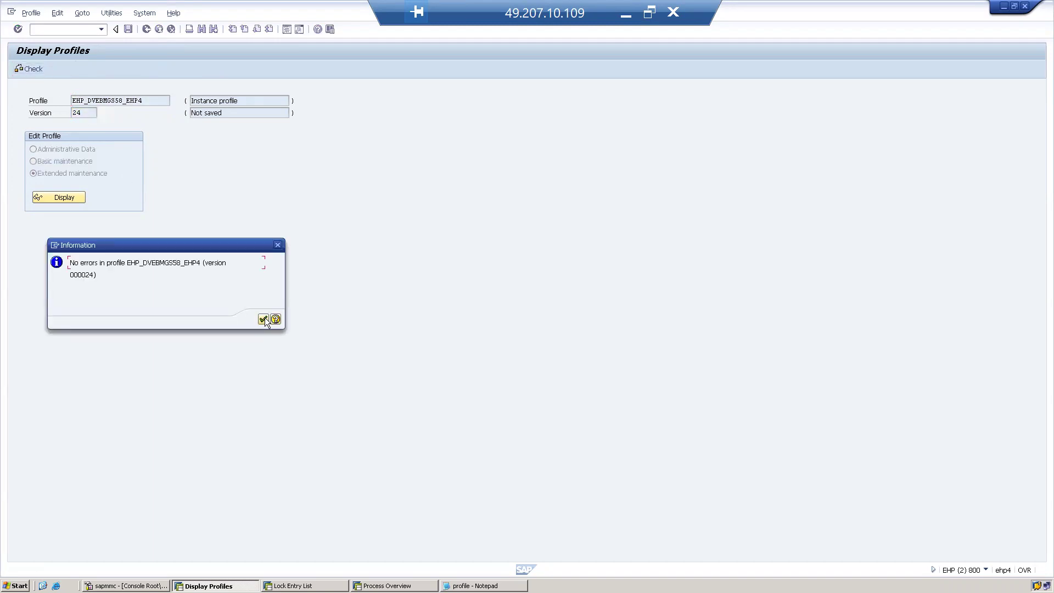
pyautogui.click(263, 320)
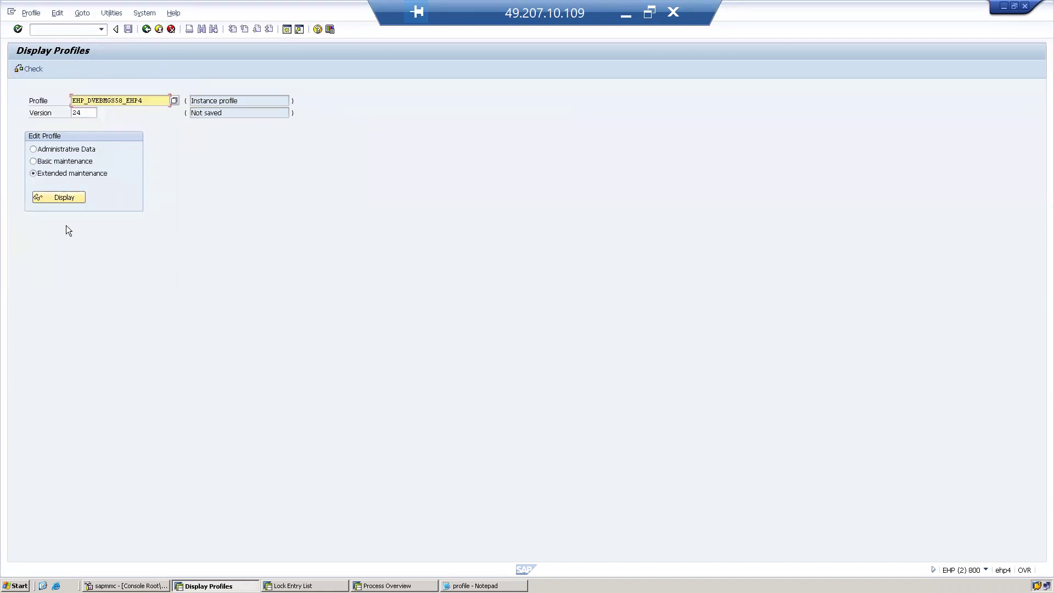
# Step: Display the instance profile's parameters in extended maintenance to review rdisp/wp_no_dia, and return to the profile selection
pyautogui.click(58, 198)
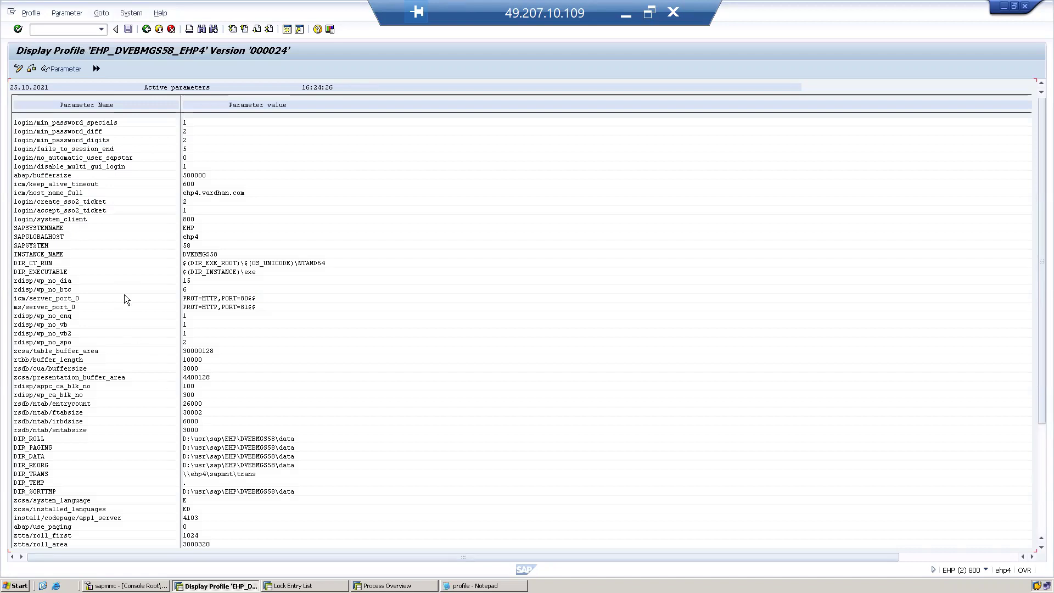
pyautogui.doubleClick(206, 281)
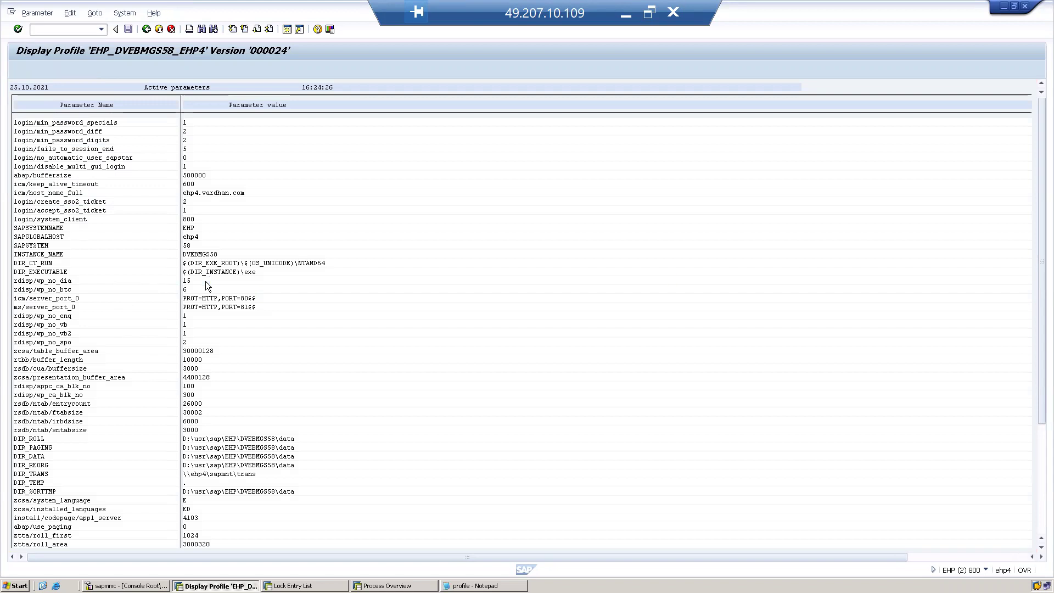
pyautogui.click(147, 29)
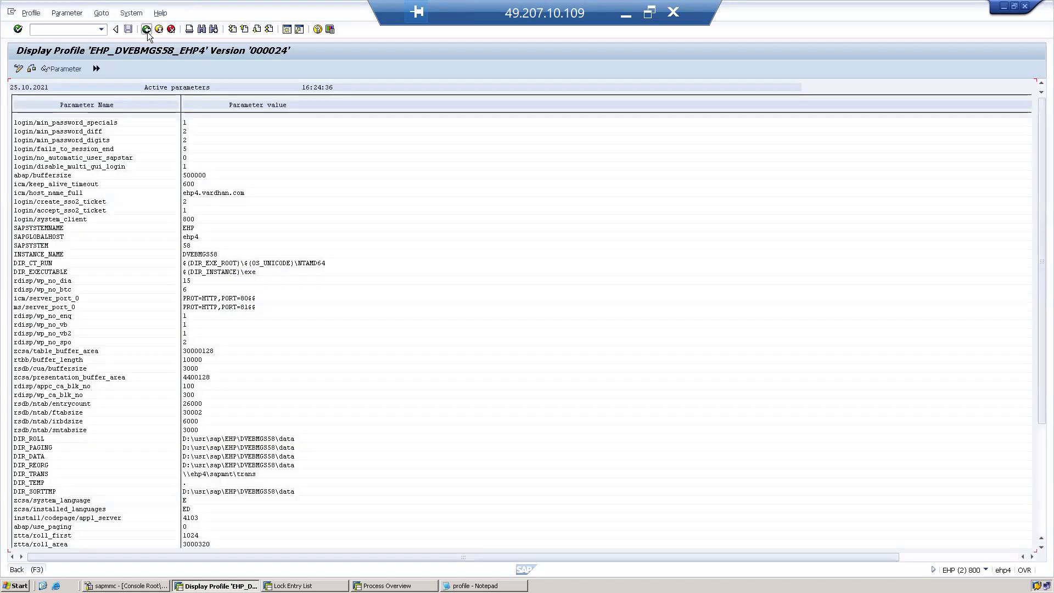
pyautogui.click(147, 30)
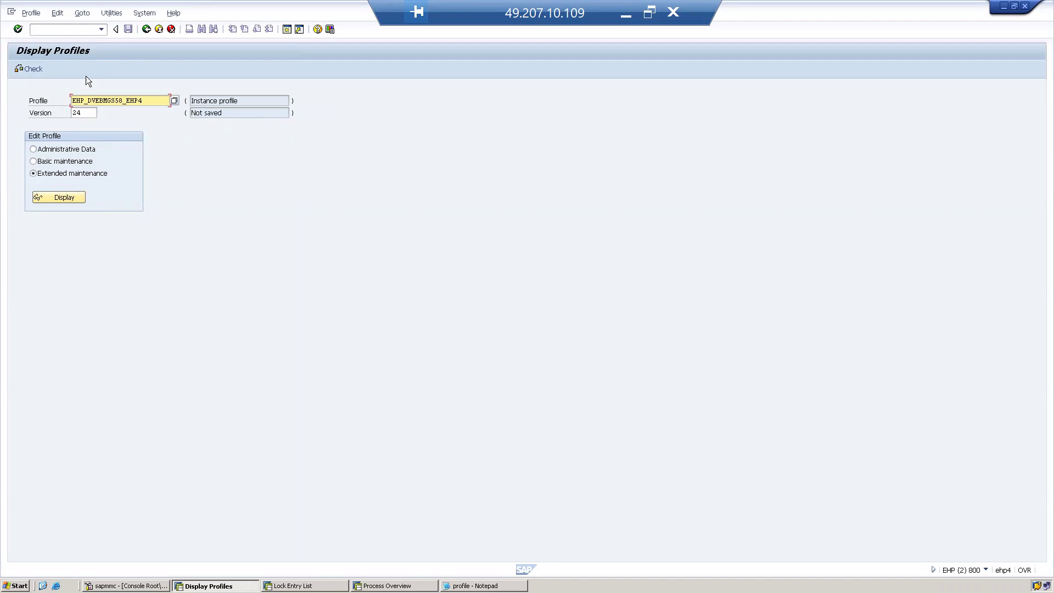
# Step: Exit profile editing and discard the unsaved profile changes
pyautogui.click(146, 29)
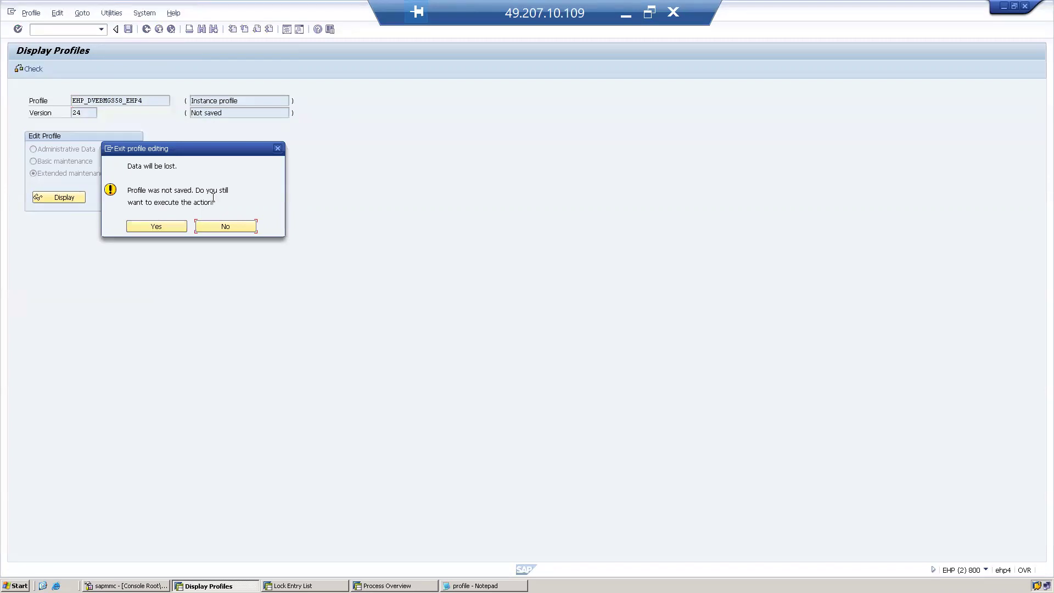
pyautogui.click(214, 225)
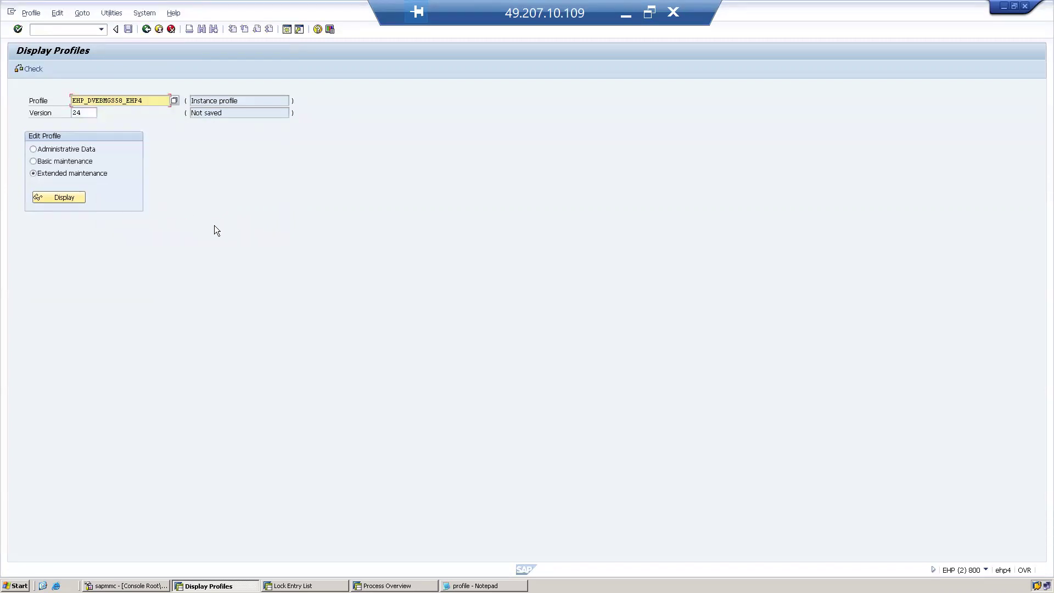
pyautogui.click(146, 29)
pyautogui.click(216, 224)
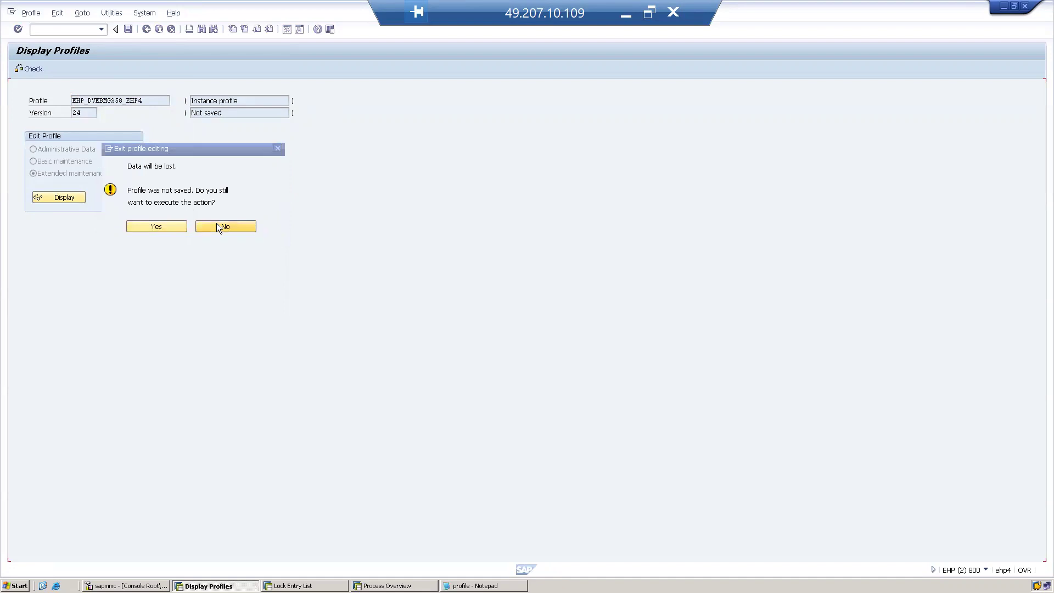
pyautogui.click(158, 29)
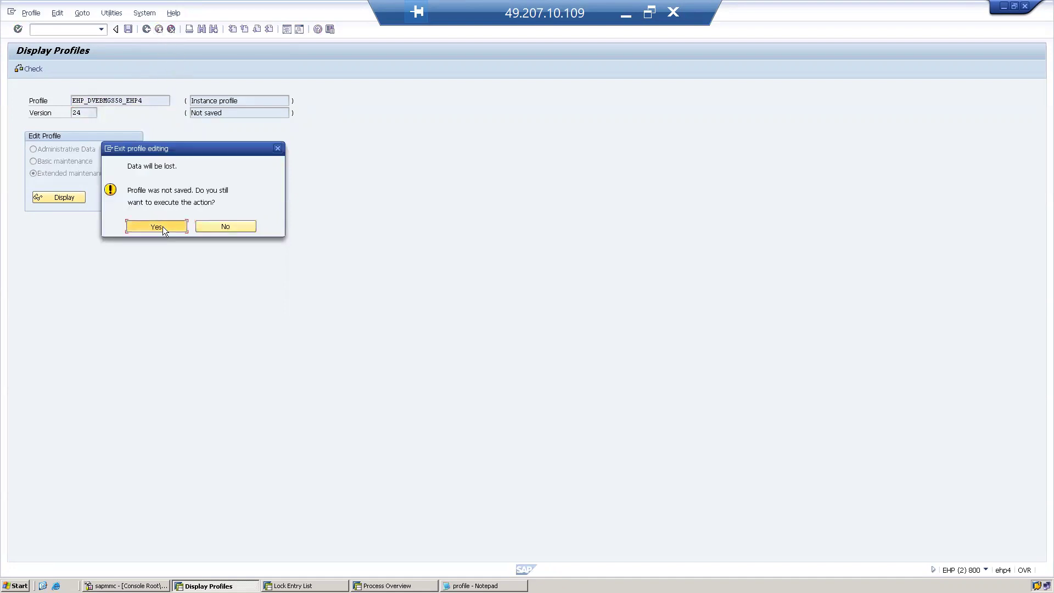
pyautogui.click(157, 227)
# Step: Restart transaction RZ10 and open instance profile EHP_DVEBMGS58_EHP4 for changing in extended maintenance
pyautogui.write('rz11')
pyautogui.press('Return')
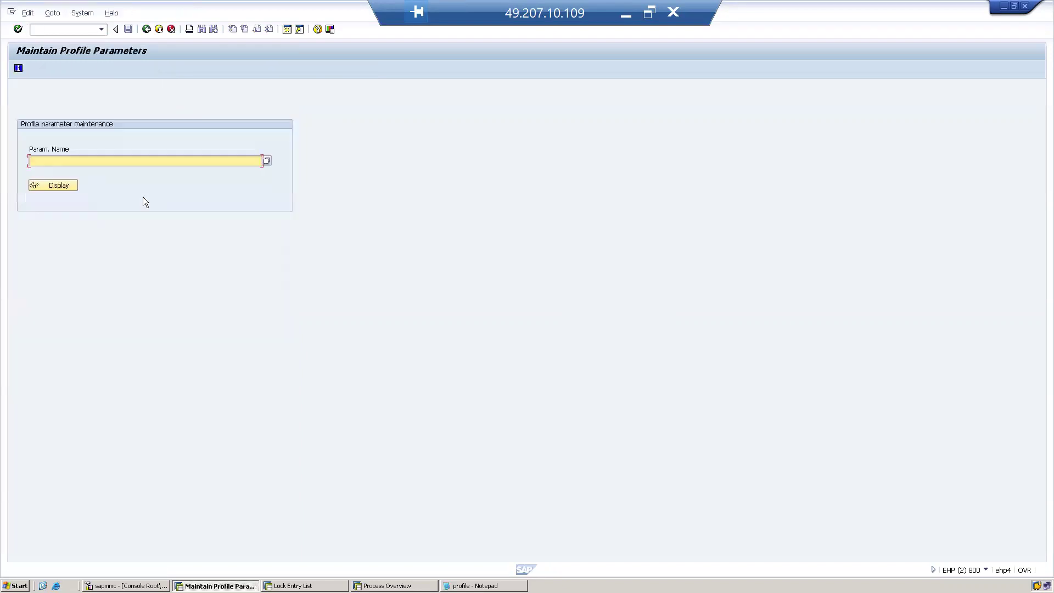
pyautogui.click(74, 32)
pyautogui.write('/nrz10')
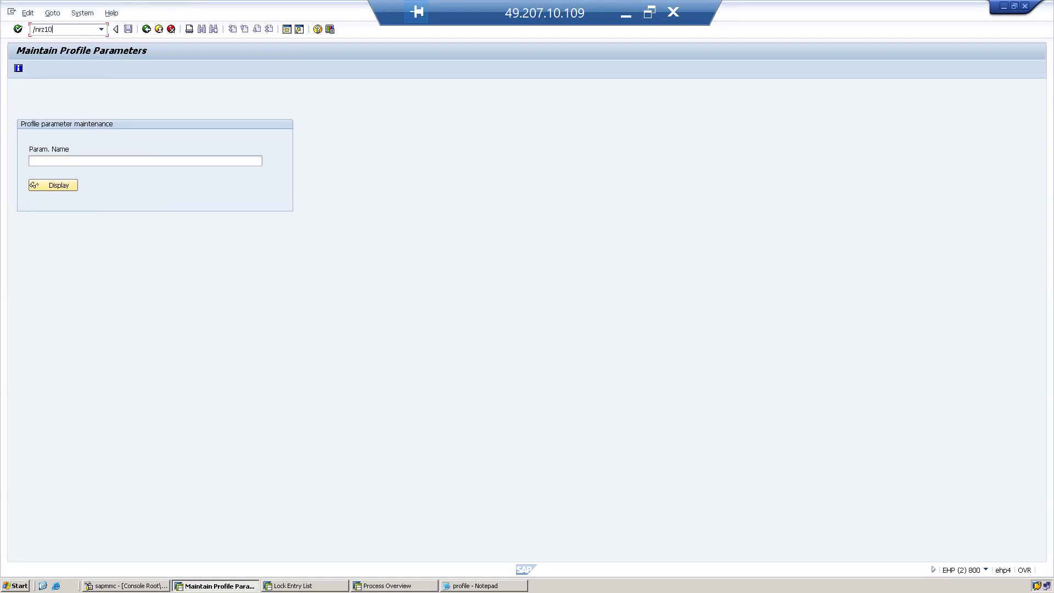
pyautogui.press('Return')
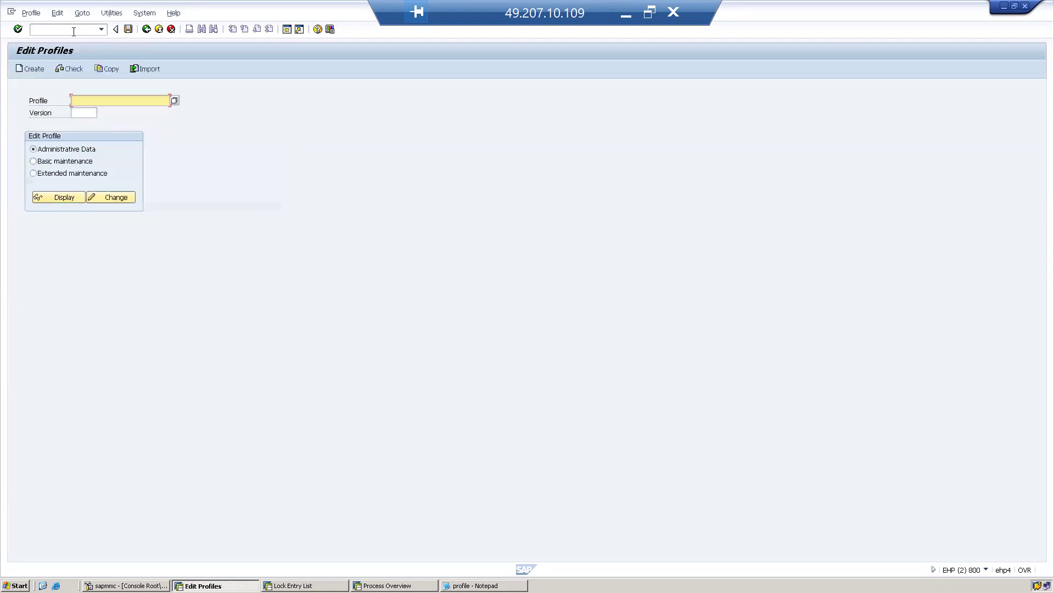
pyautogui.click(175, 102)
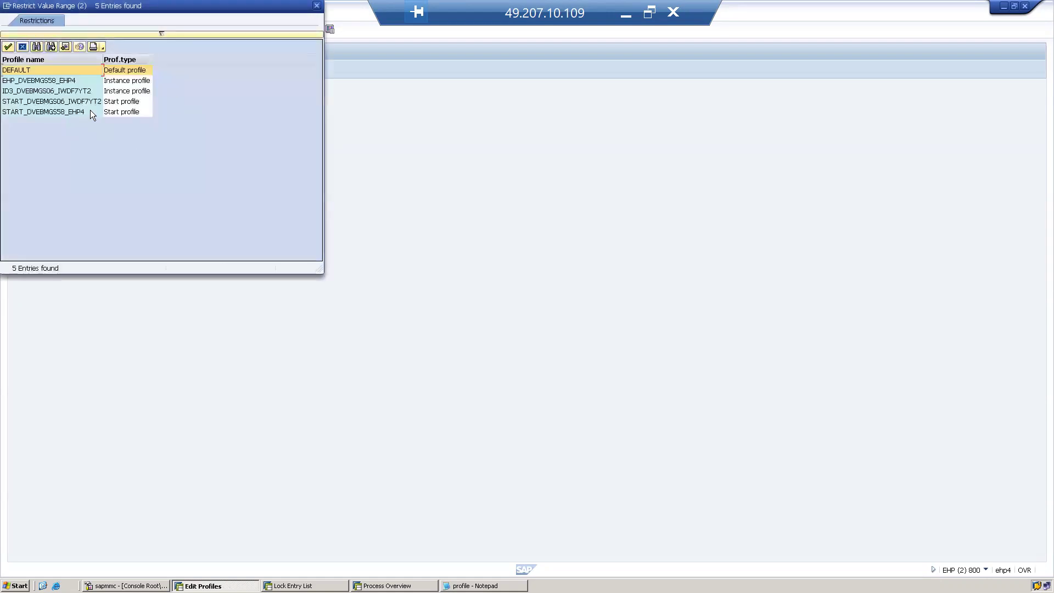
pyautogui.doubleClick(21, 82)
pyautogui.click(33, 173)
pyautogui.click(105, 199)
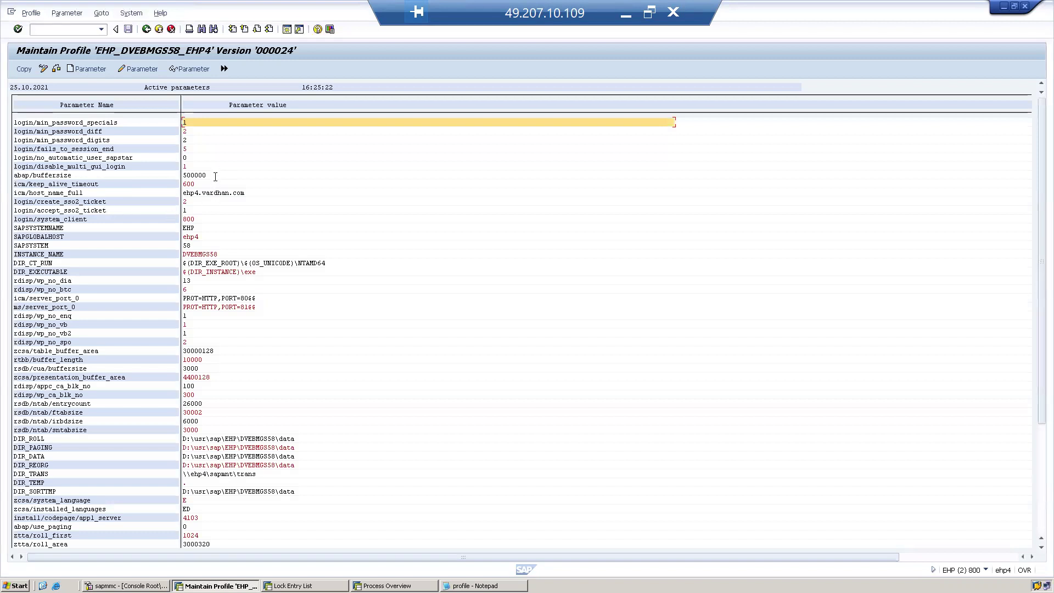
# Step: Change the parameter rdisp/wp_no_dia to 15 and copy the new value
pyautogui.doubleClick(212, 282)
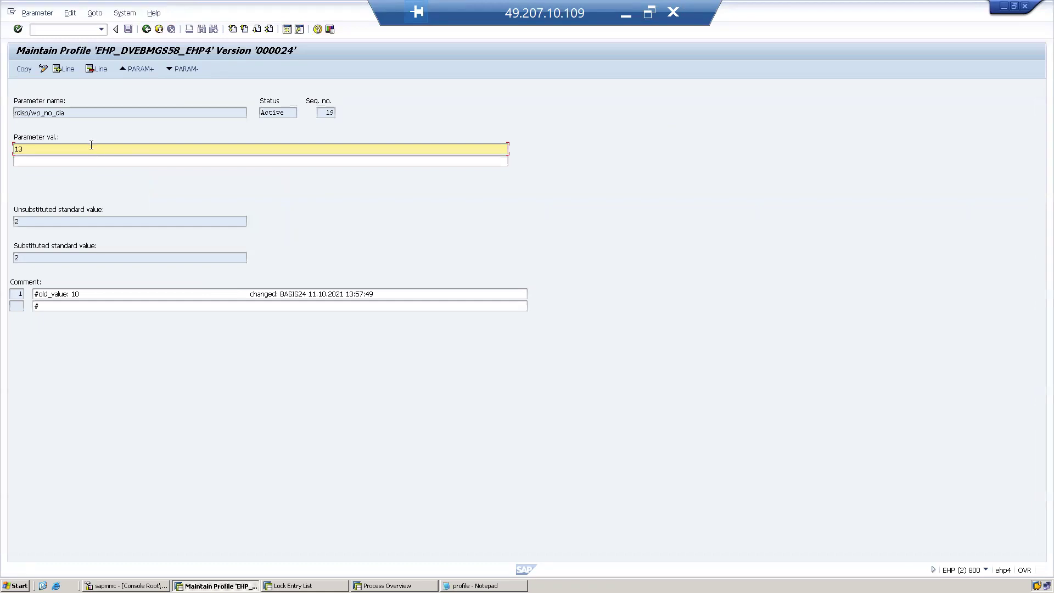
pyautogui.press('BackSpace')
pyautogui.write('5')
pyautogui.click(26, 72)
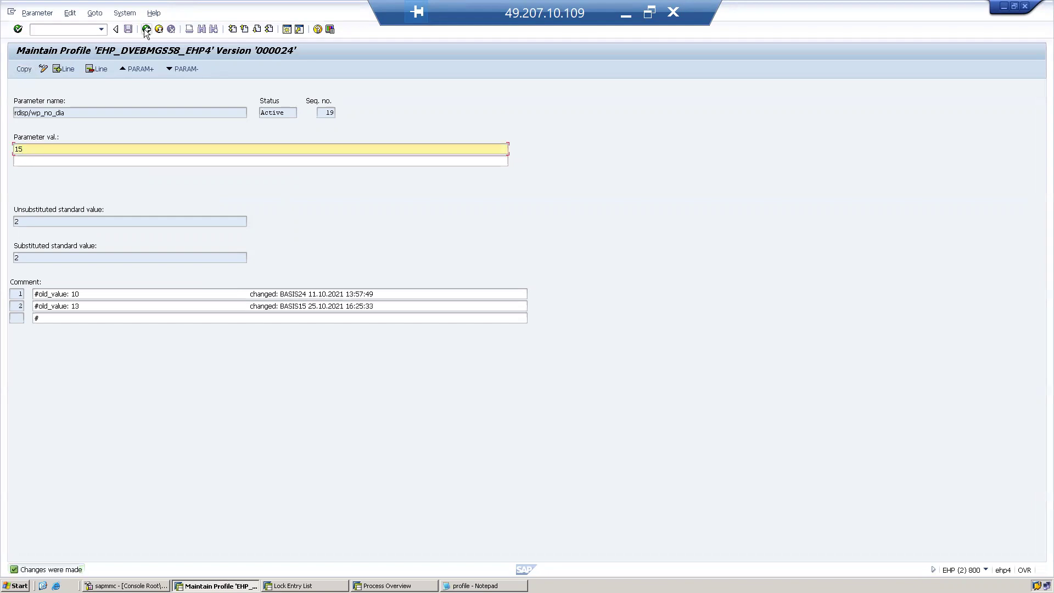
# Step: Copy the changed parameters into instance profile EHP_DVEBMGS58_EHP4 and return to the profile selection
pyautogui.click(146, 29)
pyautogui.click(24, 70)
pyautogui.click(145, 29)
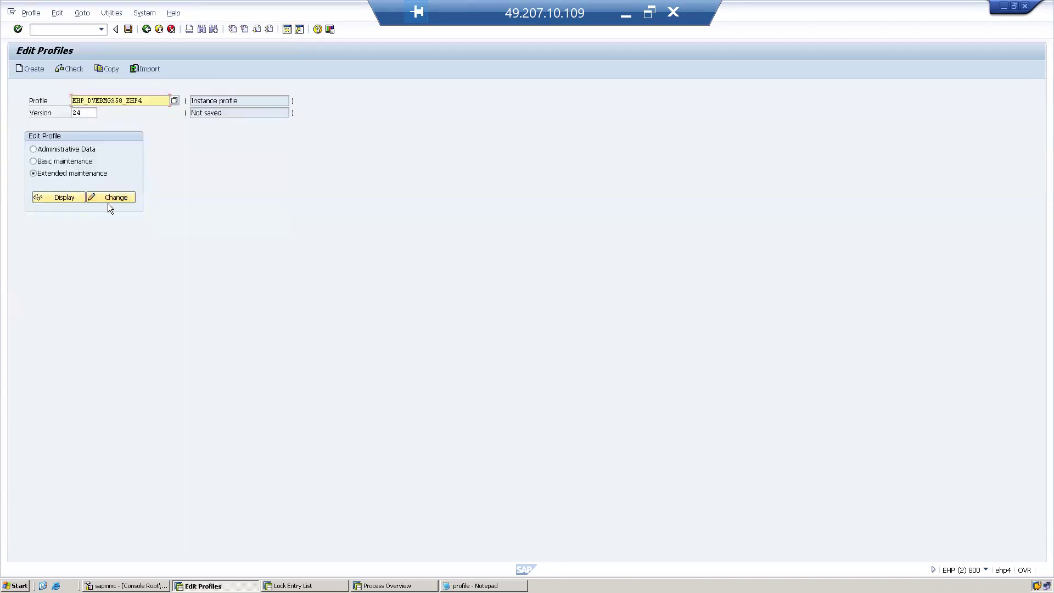
# Step: Save and activate instance profile EHP_DVEBMGS58_EHP4, and close the information and caution messages
pyautogui.click(128, 29)
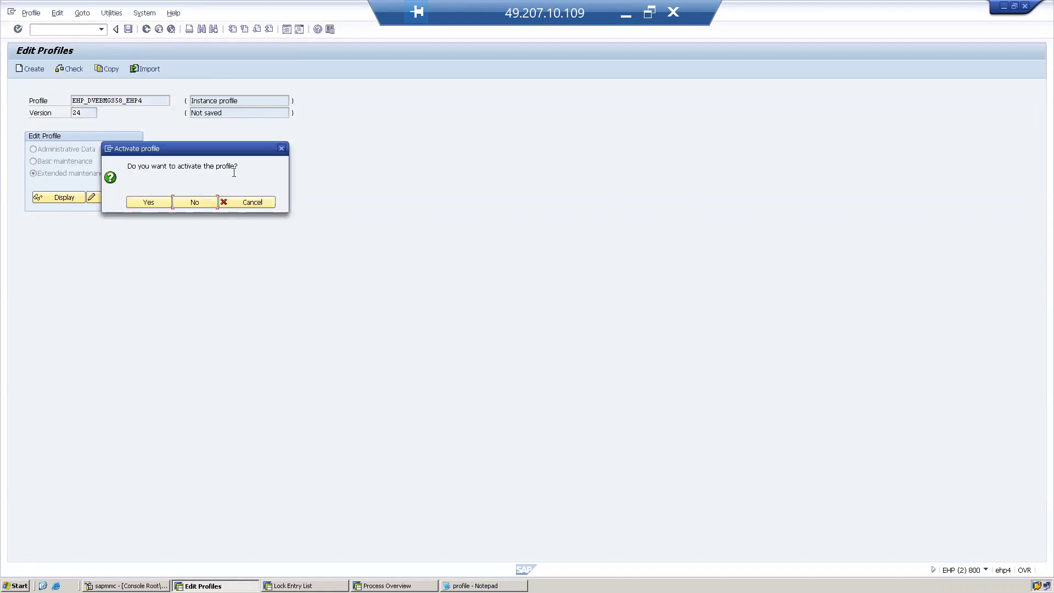
pyautogui.click(153, 203)
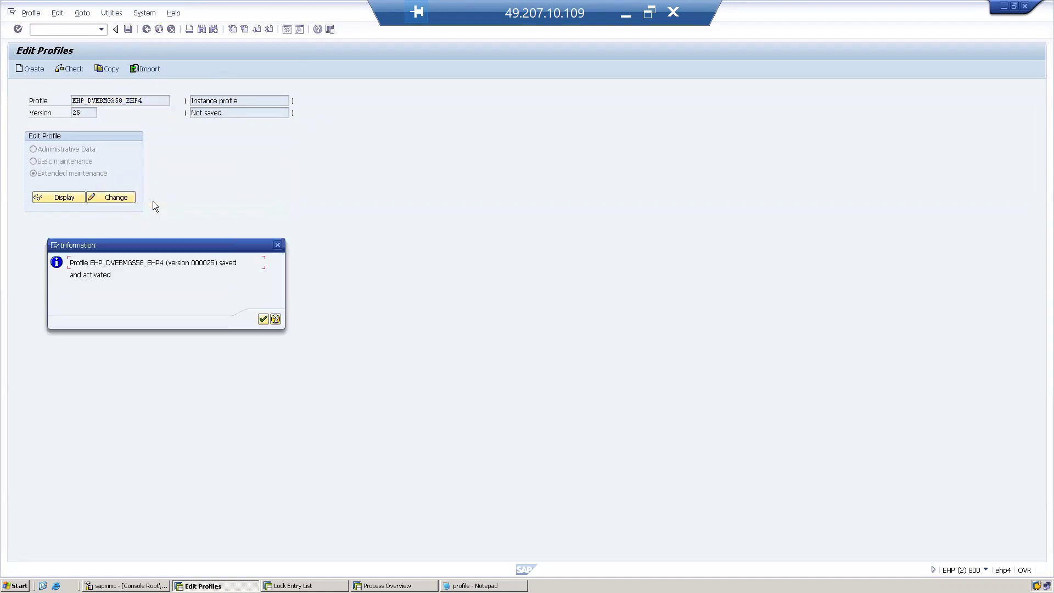
pyautogui.moveTo(133, 246); pyautogui.dragTo(221, 170)
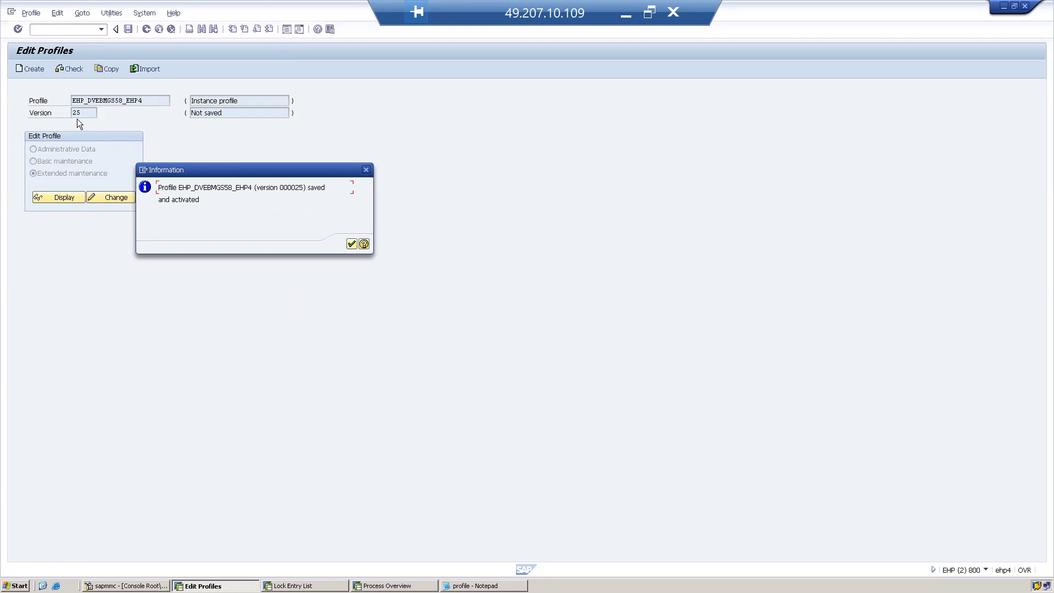
pyautogui.click(351, 245)
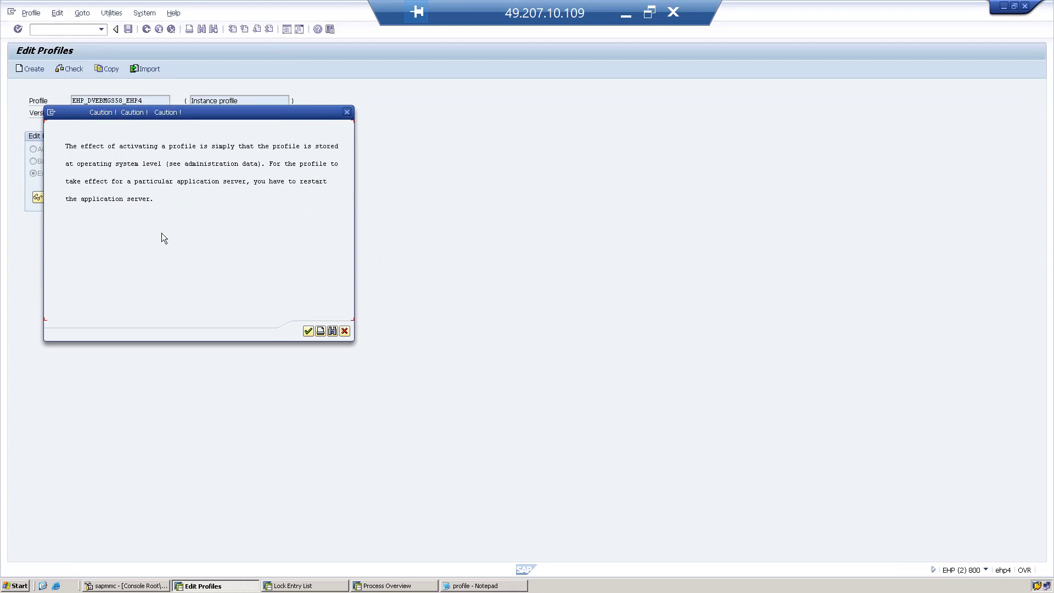
pyautogui.click(348, 112)
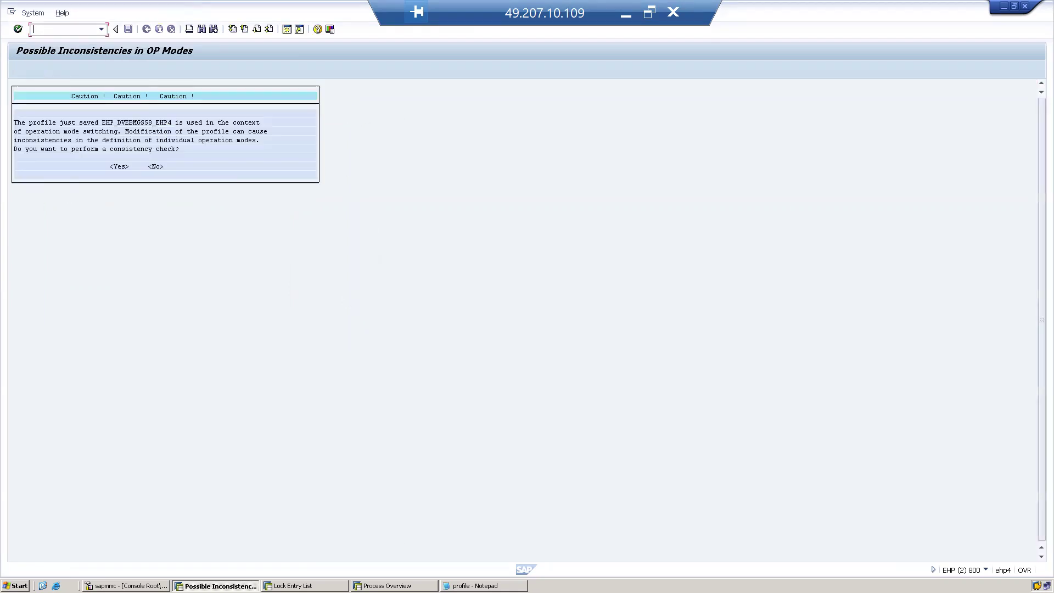
# Step: Refresh the process overview in the other session to check the dialog work processes, and return to the consistency check prompt
pyautogui.click(393, 585)
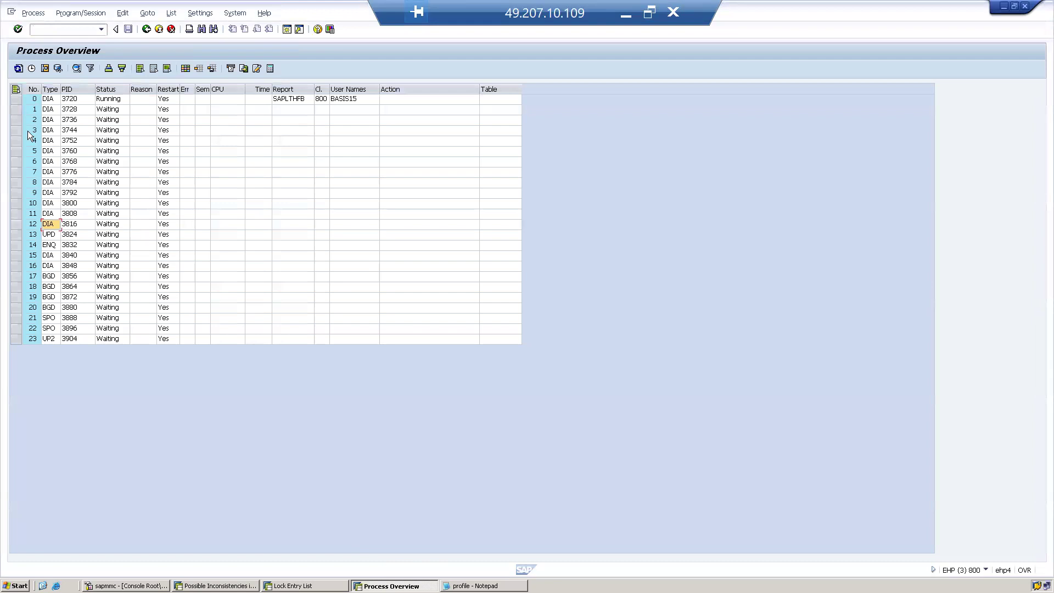
pyautogui.click(18, 68)
pyautogui.click(184, 586)
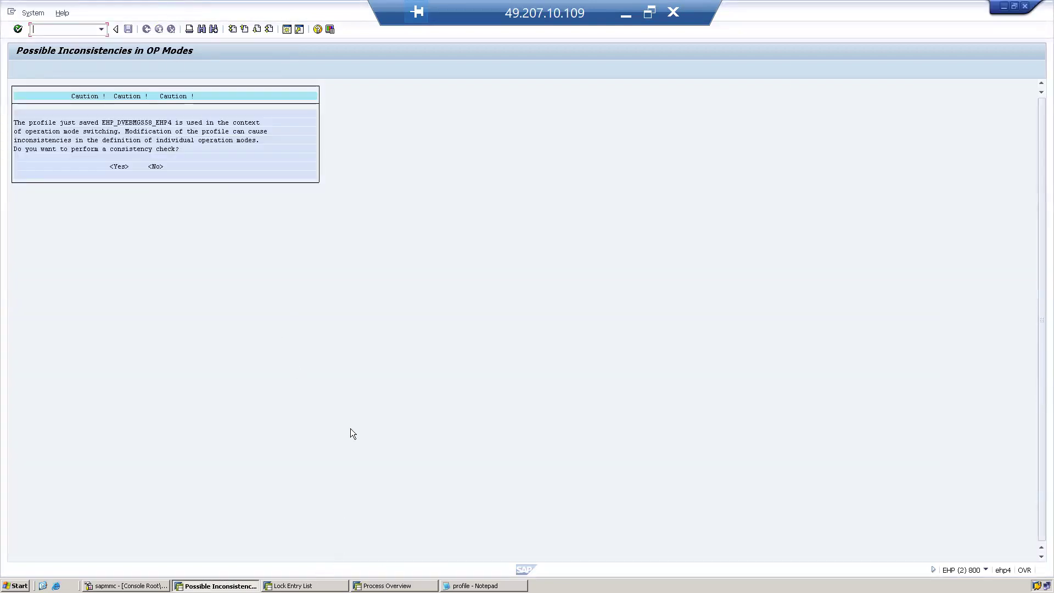
# Step: Exit the process overview, start transaction RZ10 in that session and dismiss the information message
pyautogui.click(387, 586)
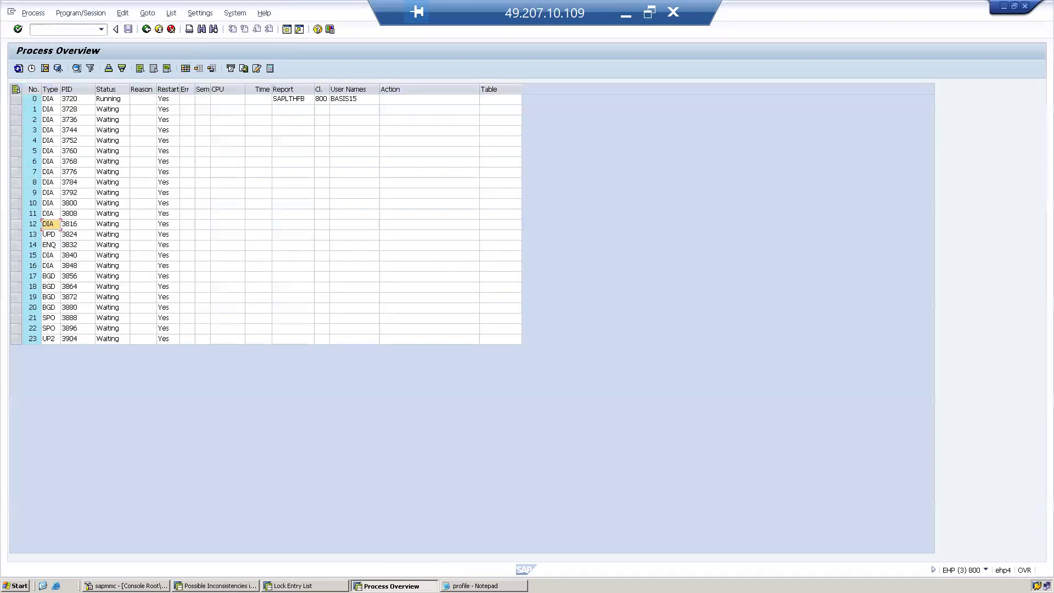
pyautogui.click(146, 29)
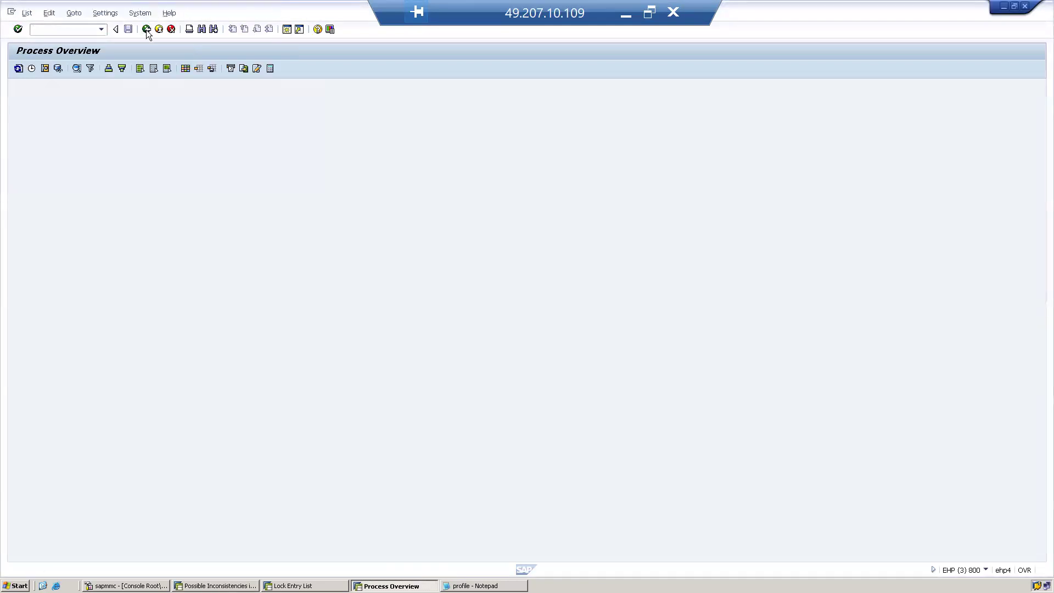
pyautogui.click(146, 30)
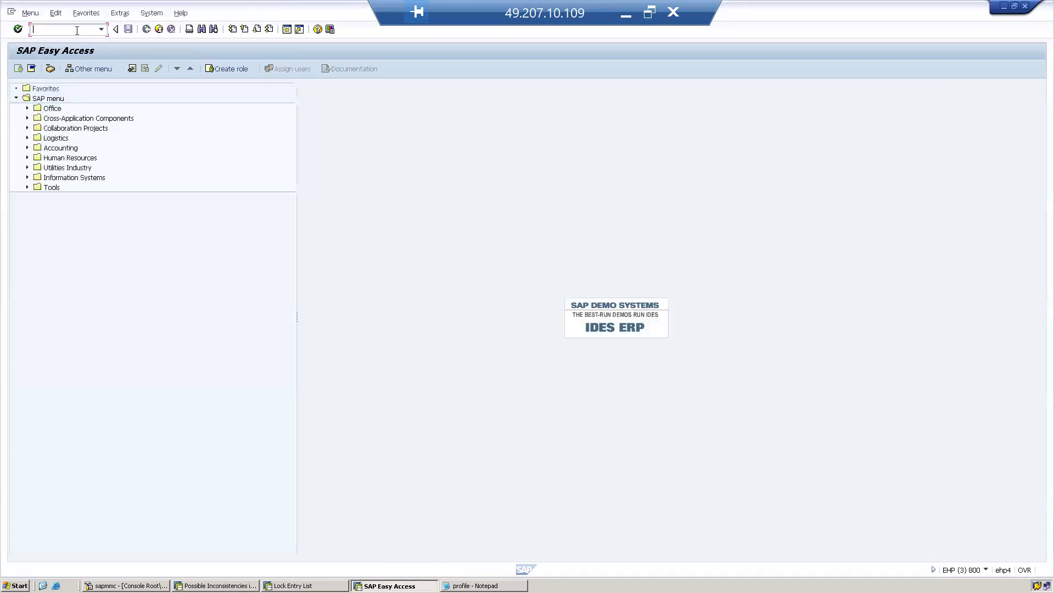
pyautogui.write('rz10')
pyautogui.press('Return')
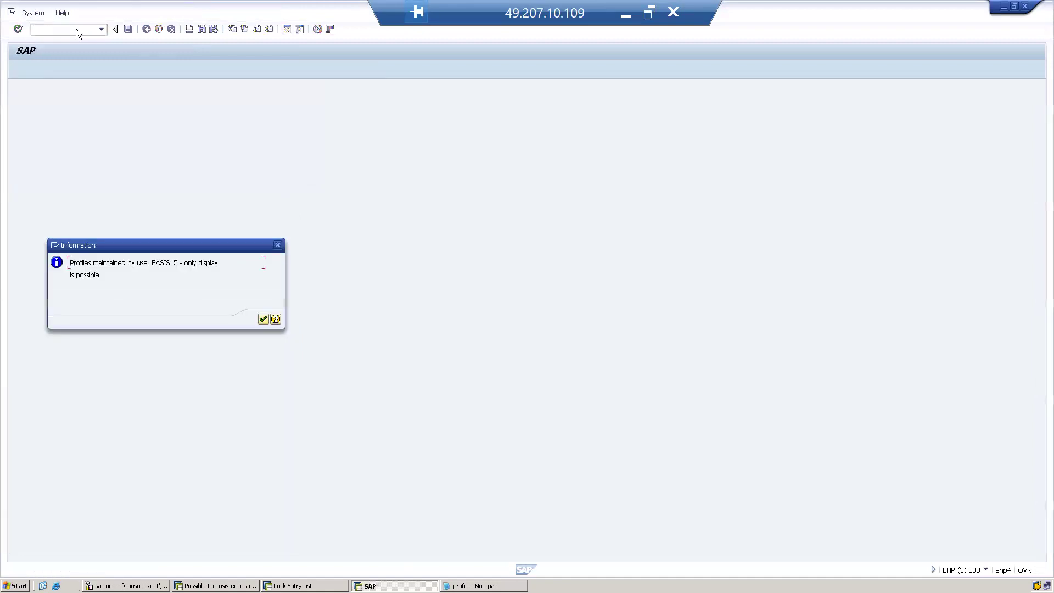
pyautogui.click(274, 247)
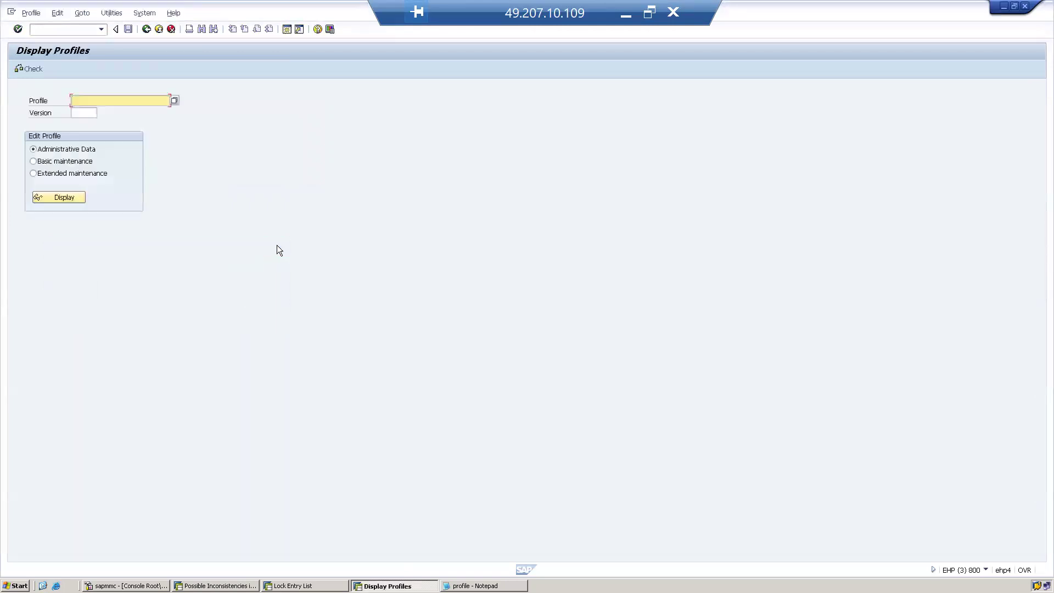
# Step: Run the operation mode consistency check for the saved profile, and leave the check log for the SAP Easy Access screen
pyautogui.click(291, 586)
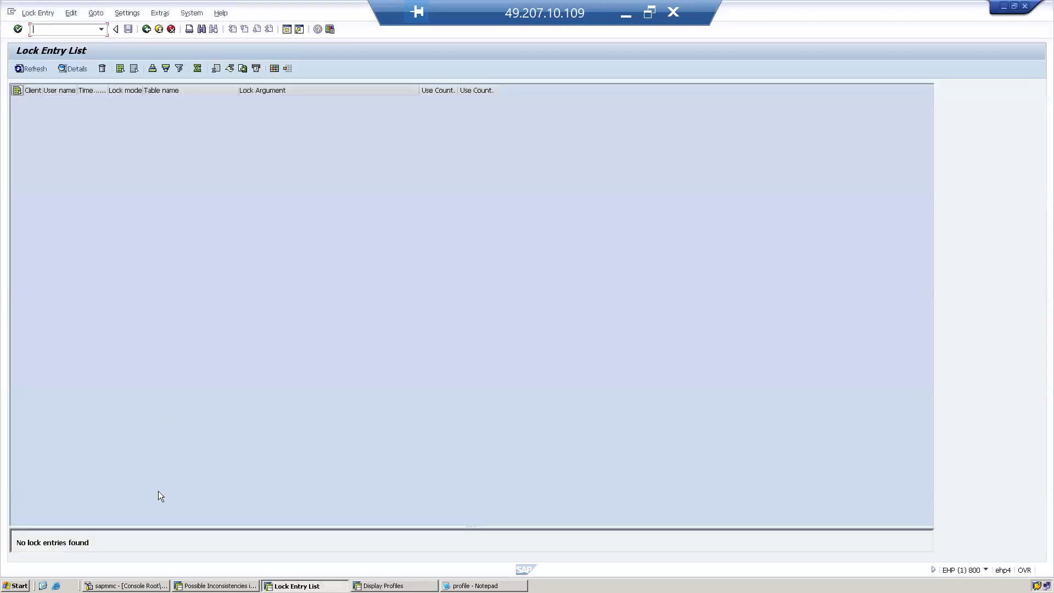
pyautogui.click(215, 586)
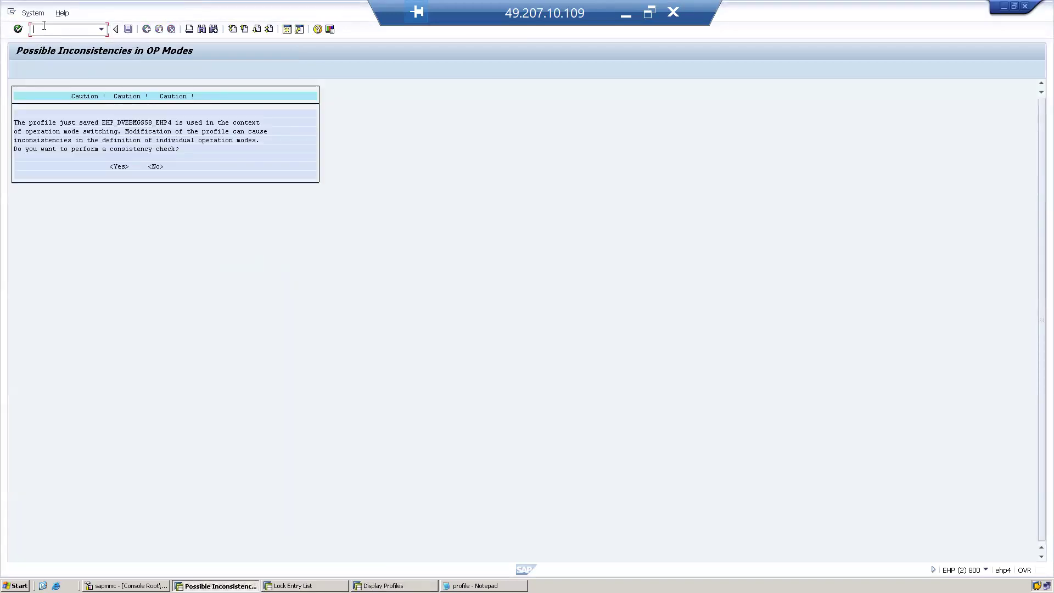
pyautogui.click(122, 168)
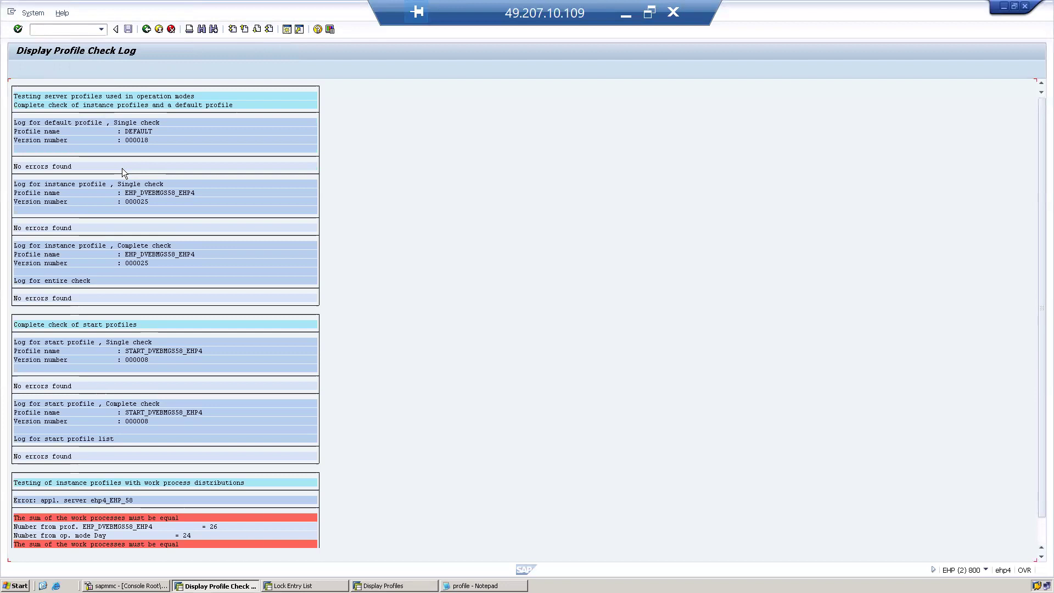
pyautogui.click(146, 29)
pyautogui.click(146, 29)
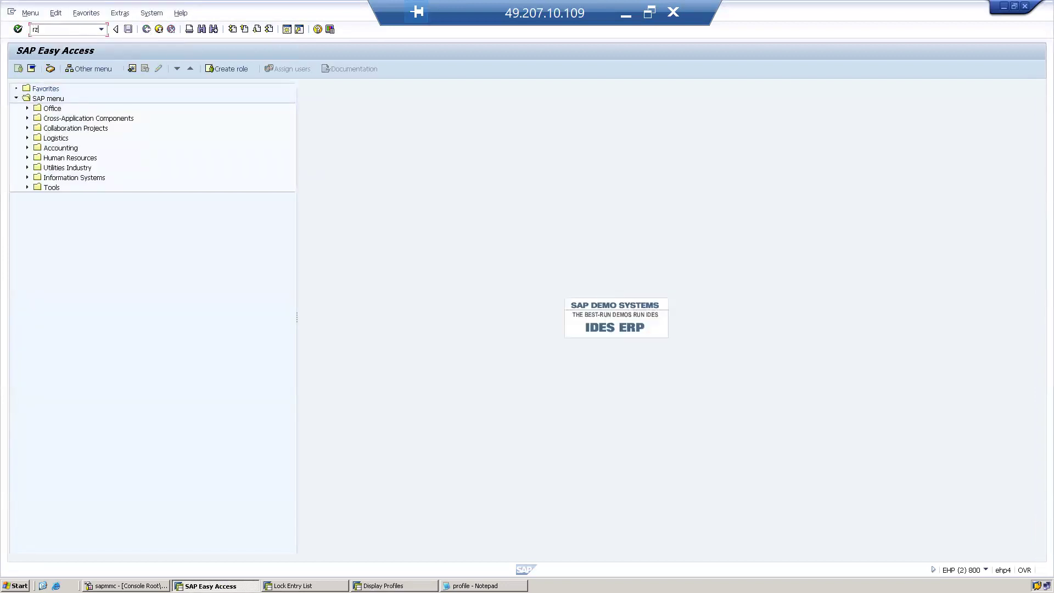
# Step: Start transaction RZ10 and open instance profile EHP_DVEBMGS58_EHP4 for changing in extended maintenance to review its active parameters
pyautogui.click(36, 29)
pyautogui.write('rz10')
pyautogui.press('Return')
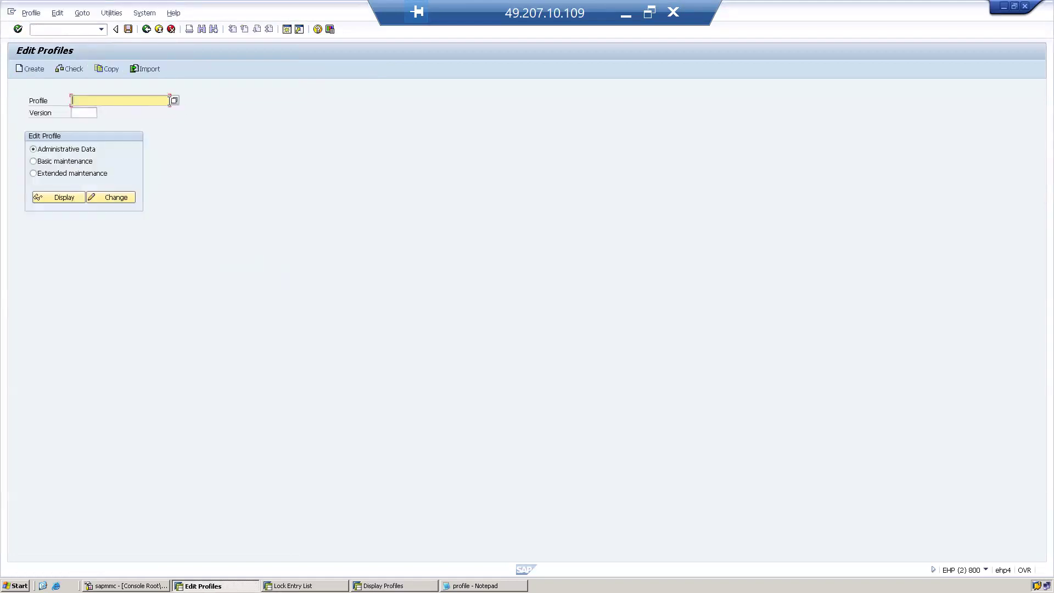
pyautogui.click(174, 101)
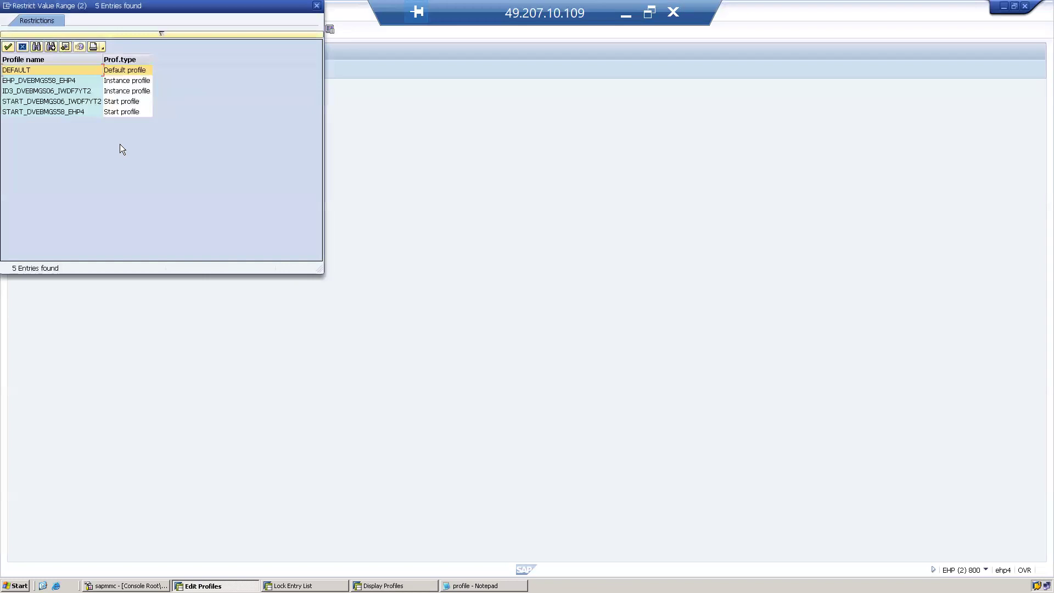
pyautogui.doubleClick(27, 81)
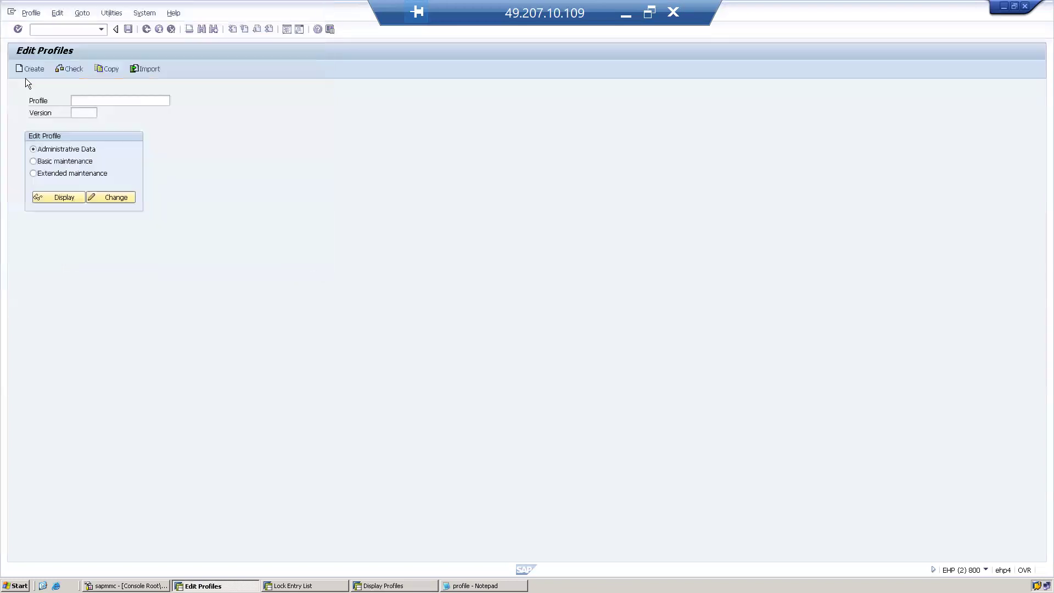
pyautogui.click(33, 174)
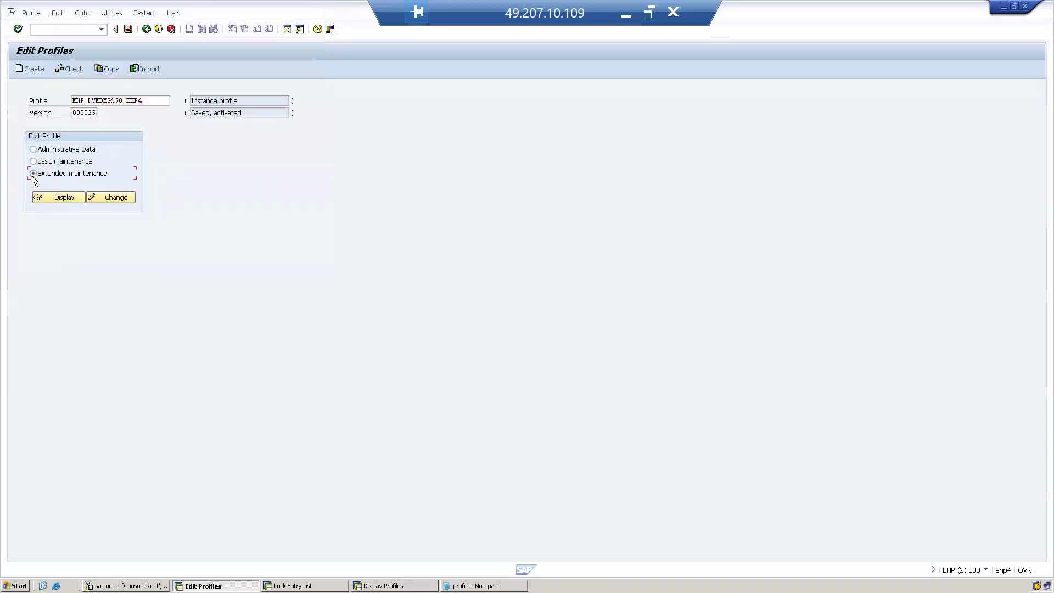
pyautogui.click(113, 197)
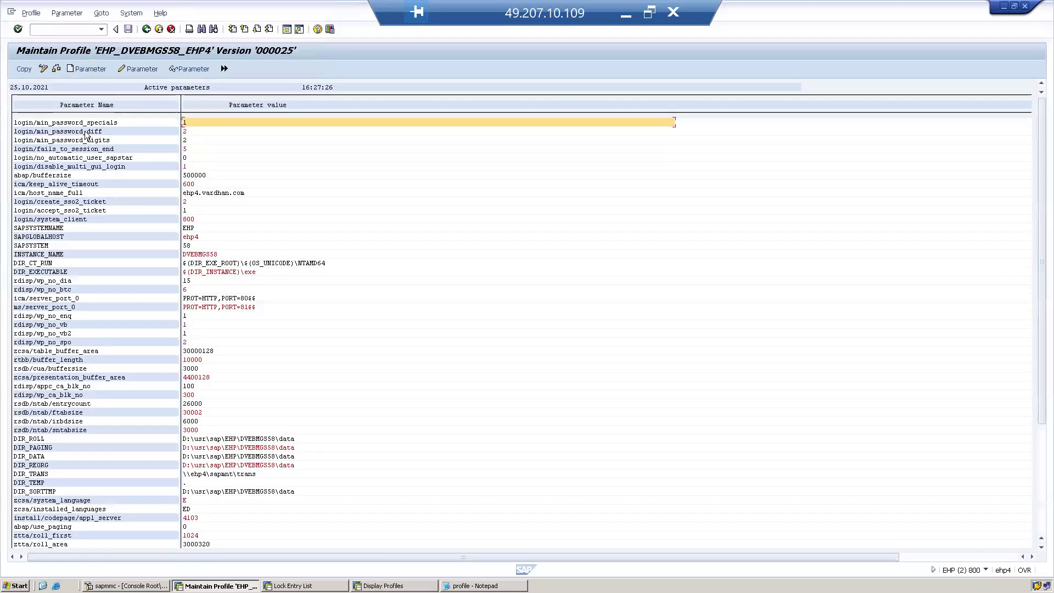
# Step: Show the entry form for creating a profile parameter, and exit to the SAP Easy Access screen without adding one
pyautogui.click(90, 70)
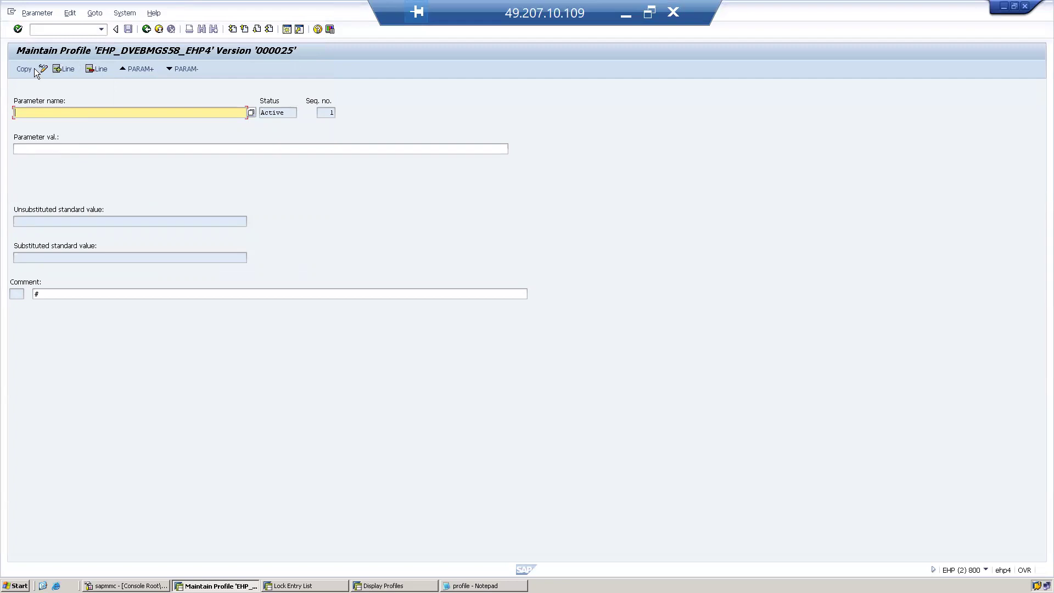
pyautogui.click(147, 28)
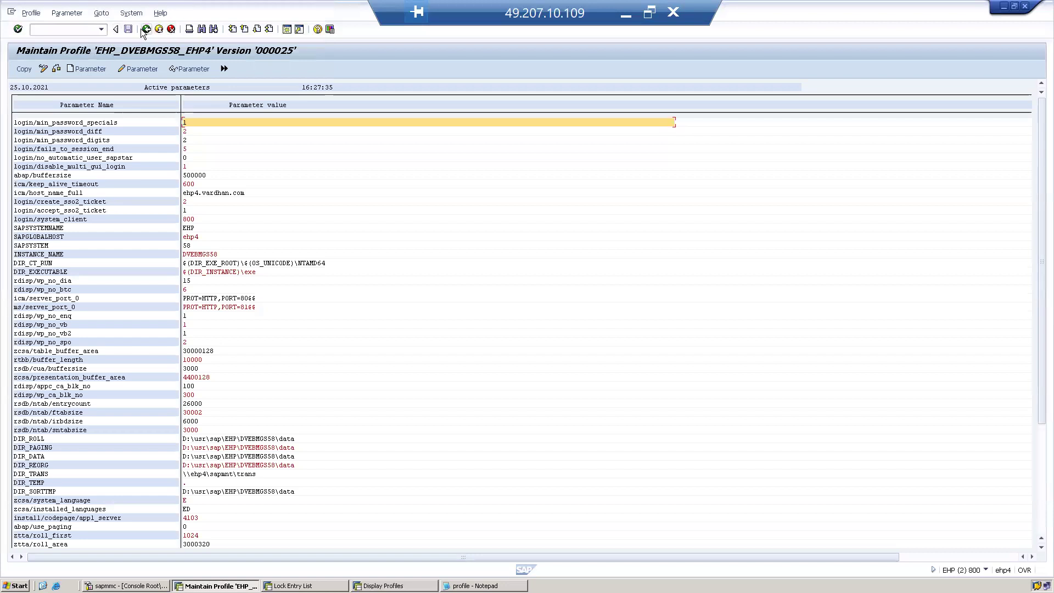
pyautogui.click(144, 30)
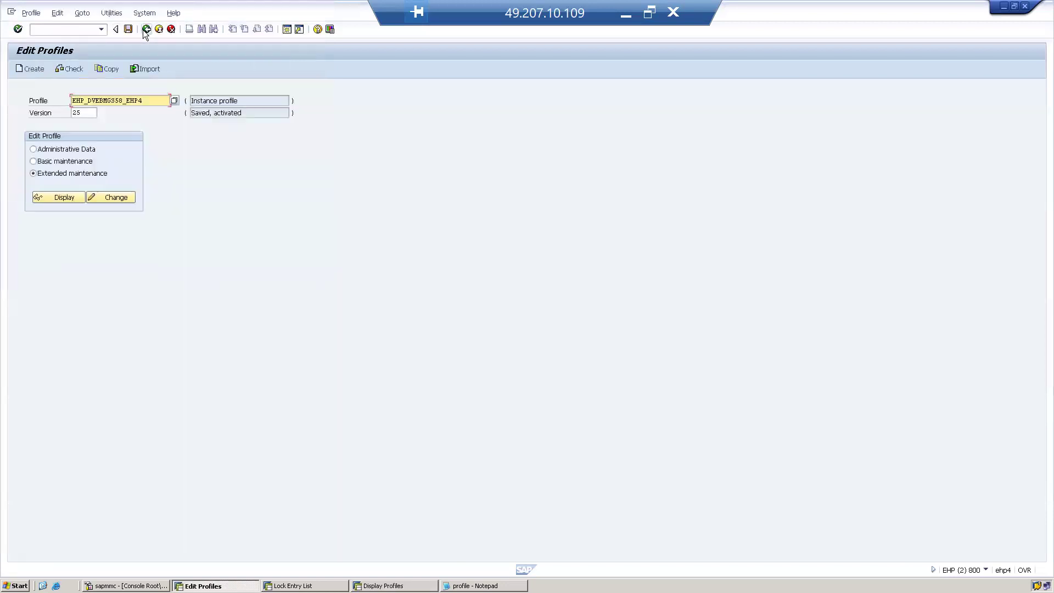
pyautogui.click(145, 31)
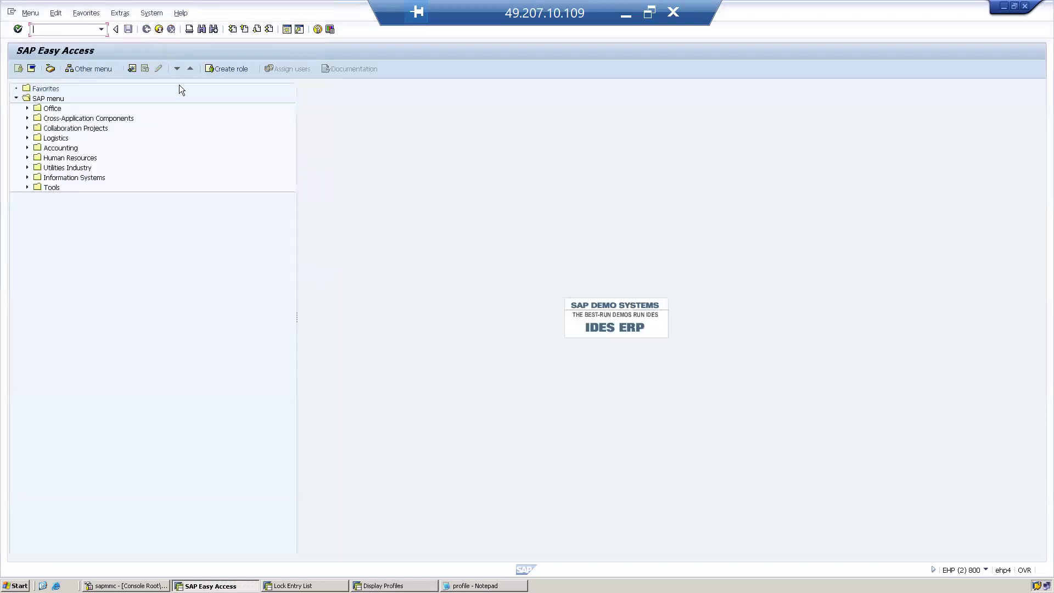